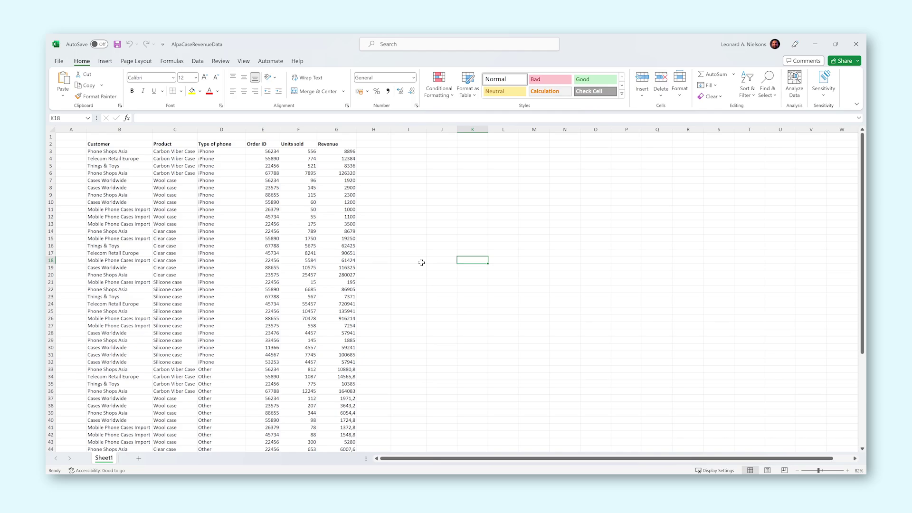
# Select the order data block from the Customer header downward, then clear the selection.
pyautogui.moveTo(99, 144); pyautogui.dragTo(322, 387)
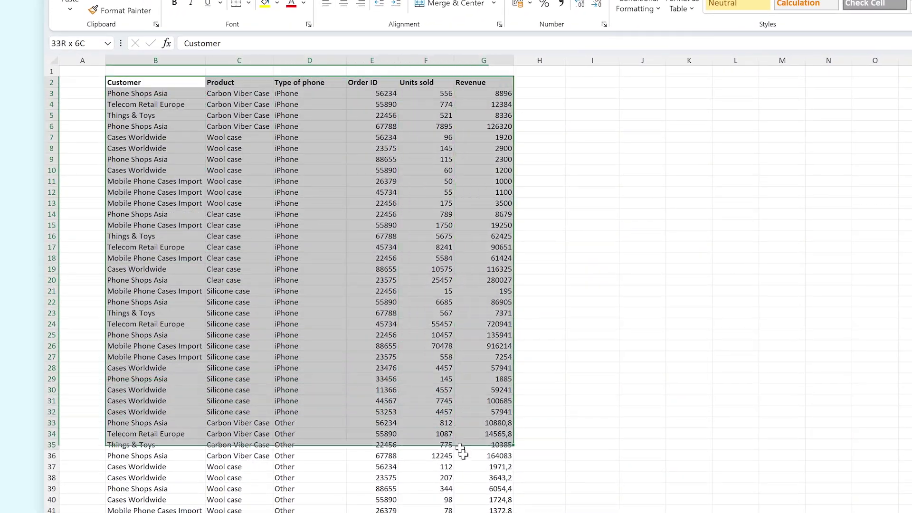
pyautogui.moveTo(461, 452); pyautogui.dragTo(517, 489)
pyautogui.click(676, 302)
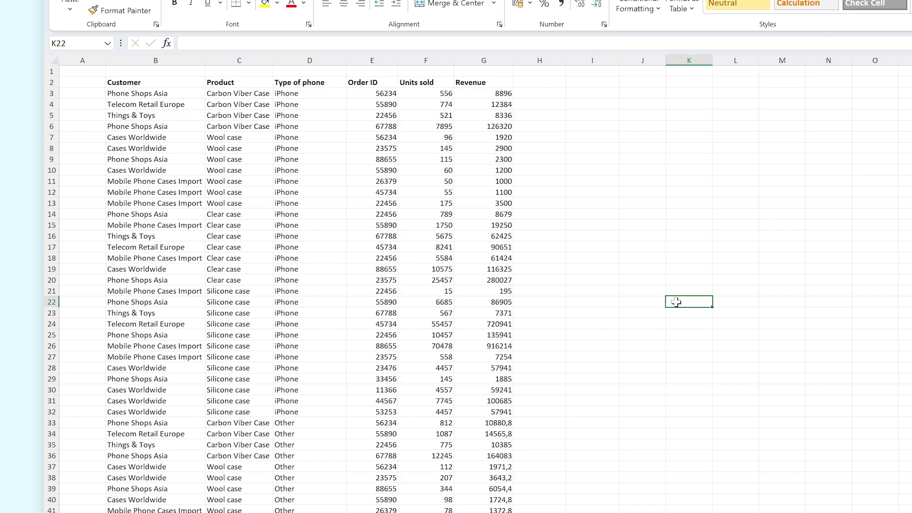
# Convert the order data B2:G62 into a banded table, keeping 'My table has headers' ticked.
pyautogui.click(534, 500)
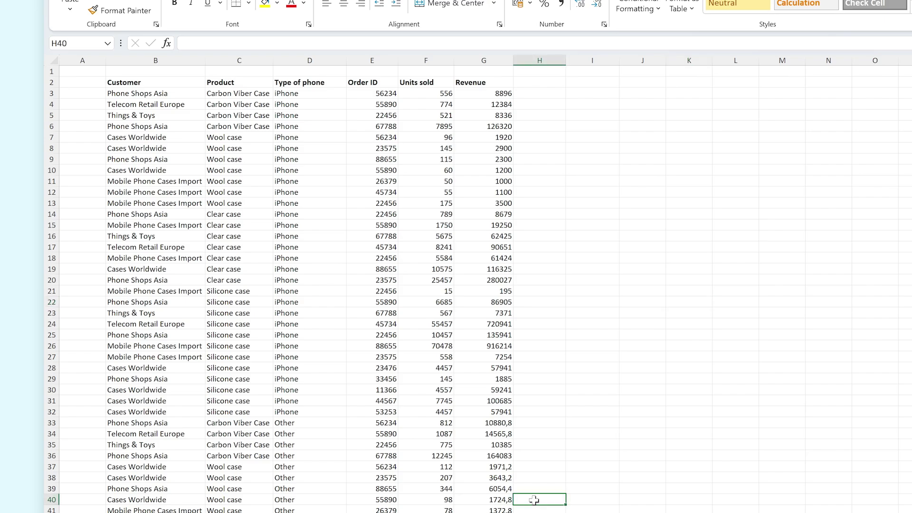
pyautogui.click(284, 312)
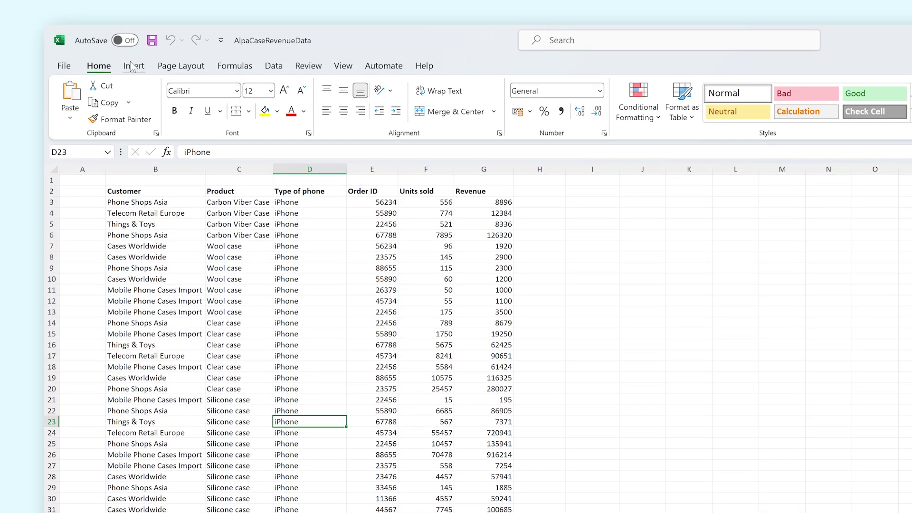
pyautogui.click(131, 67)
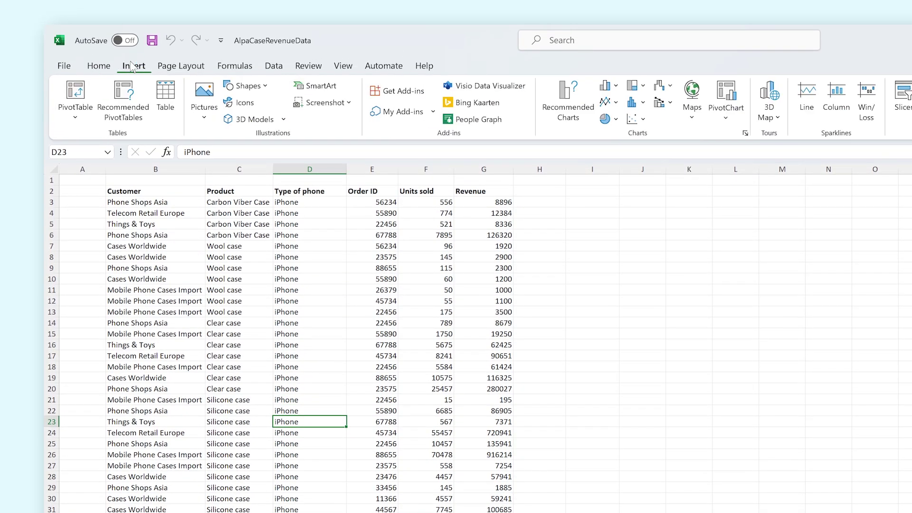
pyautogui.click(179, 116)
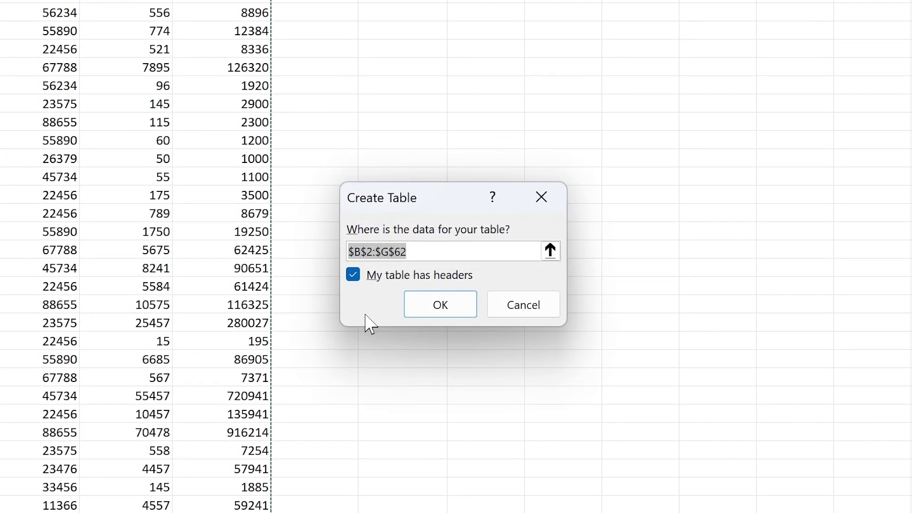
pyautogui.click(386, 277)
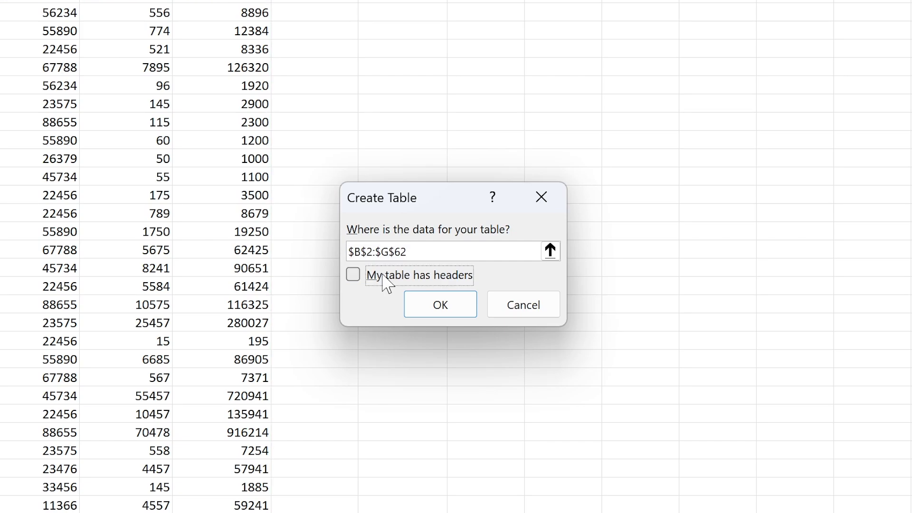
pyautogui.click(383, 278)
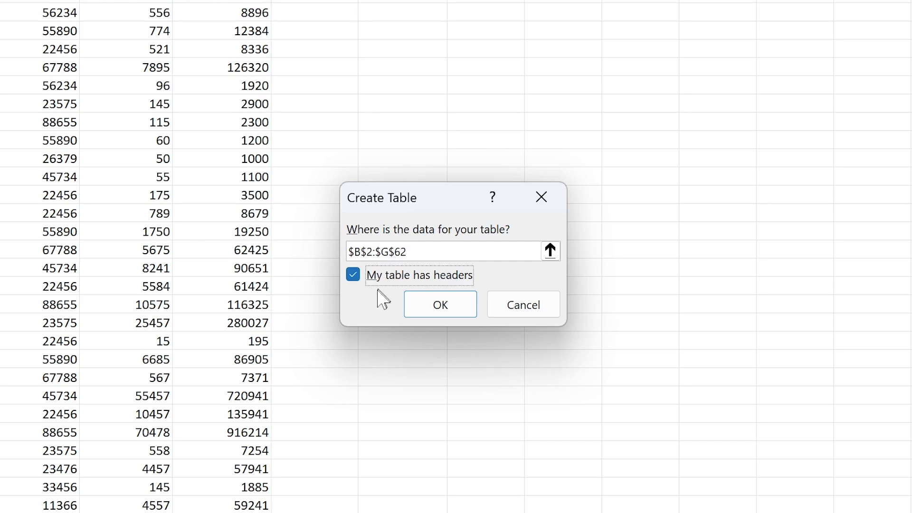
pyautogui.click(421, 311)
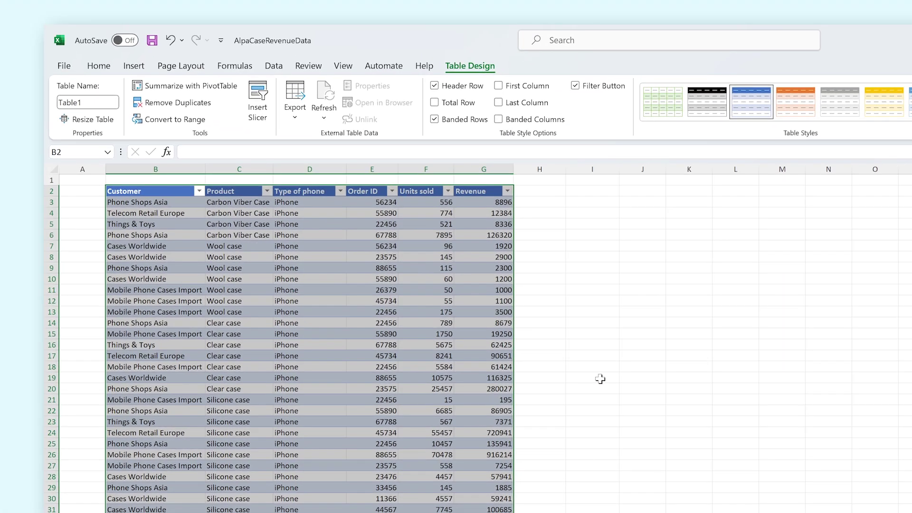
# Undo the table and recreate it from the order data with Ctrl+T.
pyautogui.hotkey('ctrl', 'z')
pyautogui.click(593, 421)
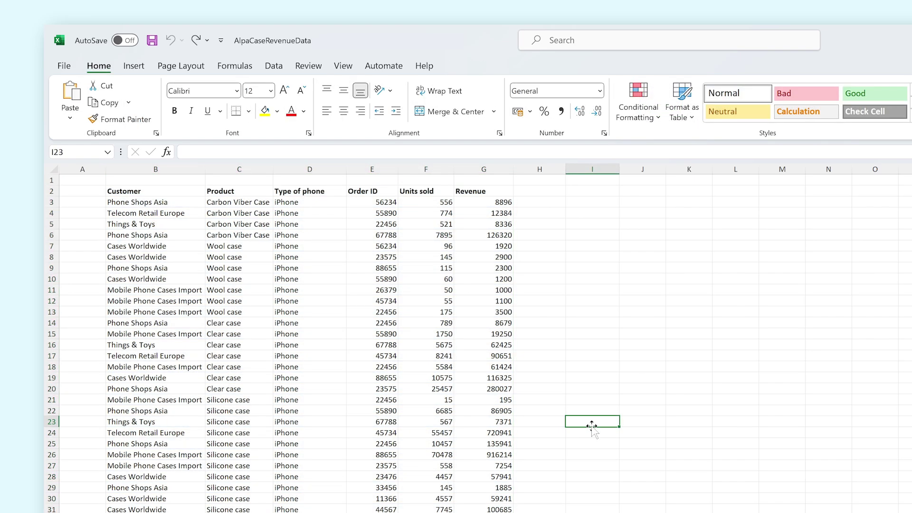
pyautogui.click(307, 421)
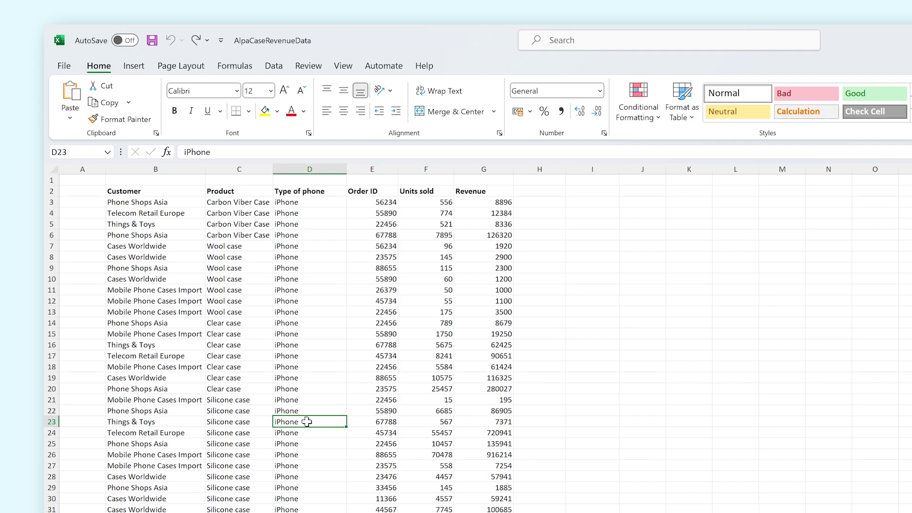
pyautogui.hotkey('ctrl', 't')
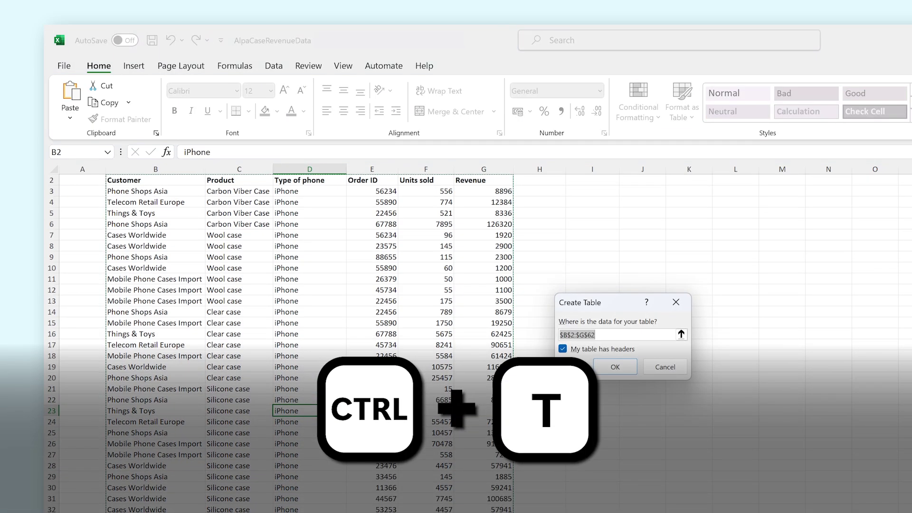
pyautogui.press('Return')
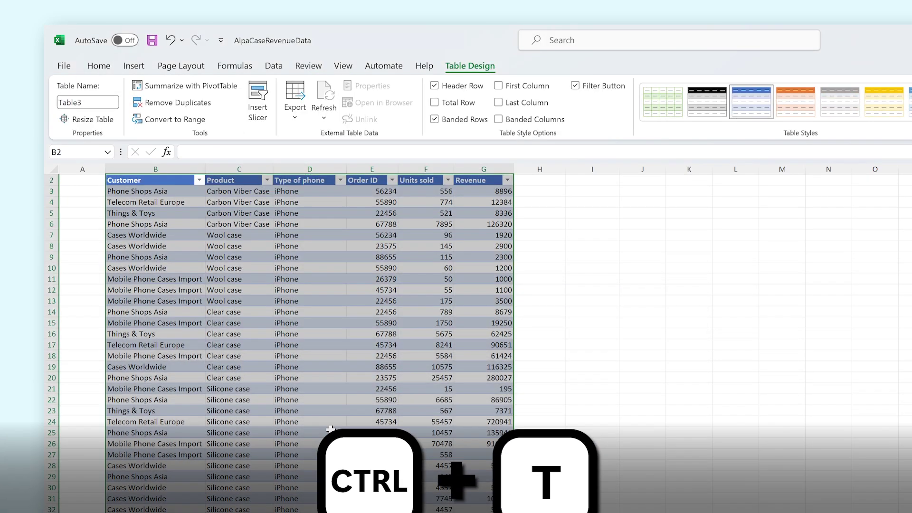
# Rename the table to MainTable in the Table Name box.
pyautogui.scroll(1, 330, 425)
pyautogui.click(76, 102)
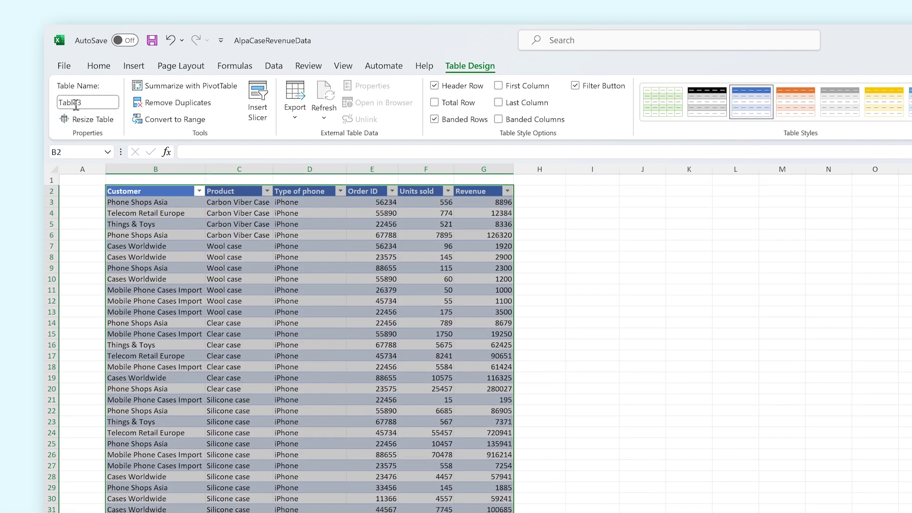
pyautogui.write('MainTable')
pyautogui.press('Return')
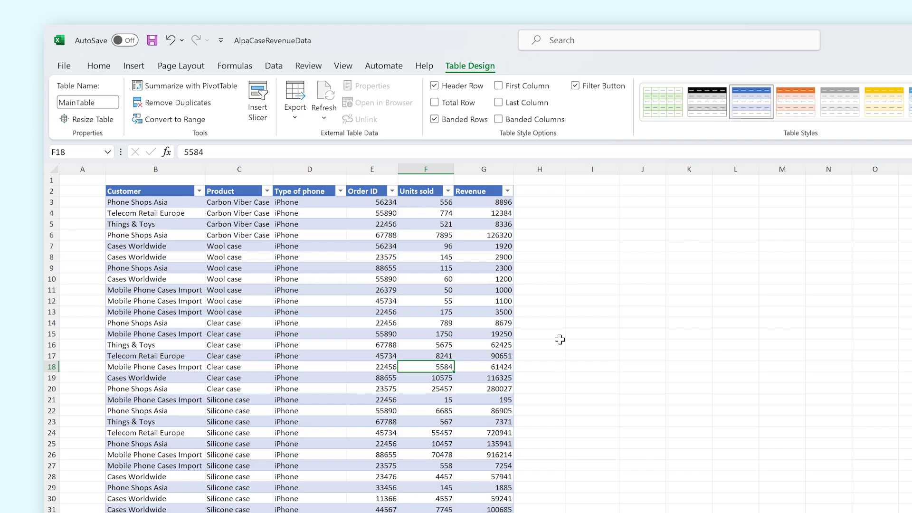
pyautogui.click(593, 410)
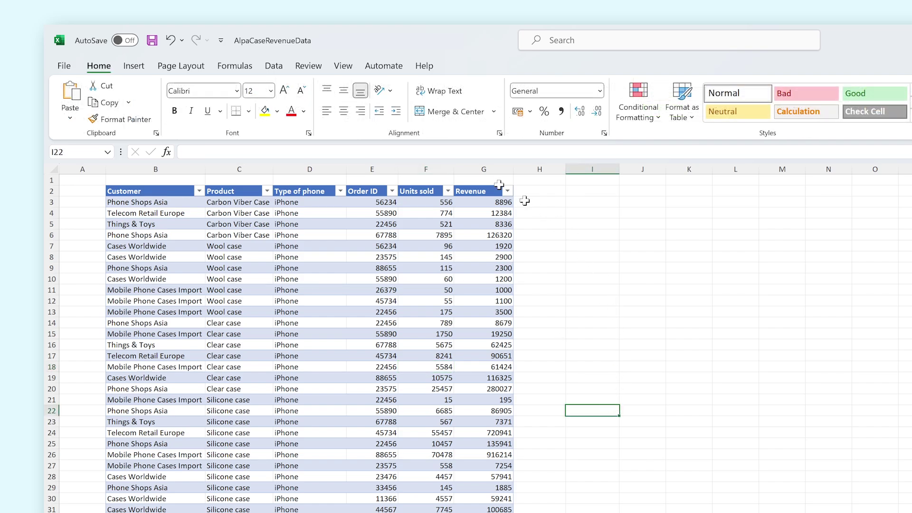
# Create PivotTable1 with MainTable as its source, placed on a new worksheet.
pyautogui.click(124, 69)
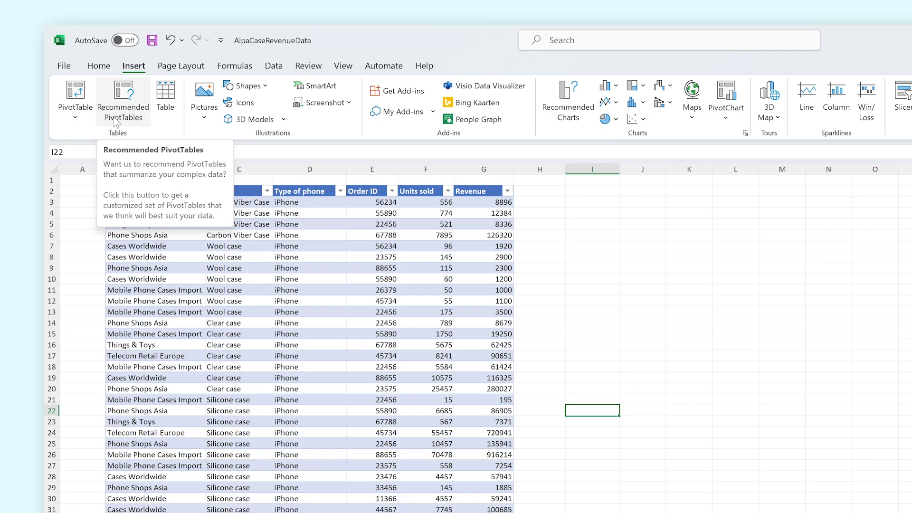
pyautogui.click(100, 119)
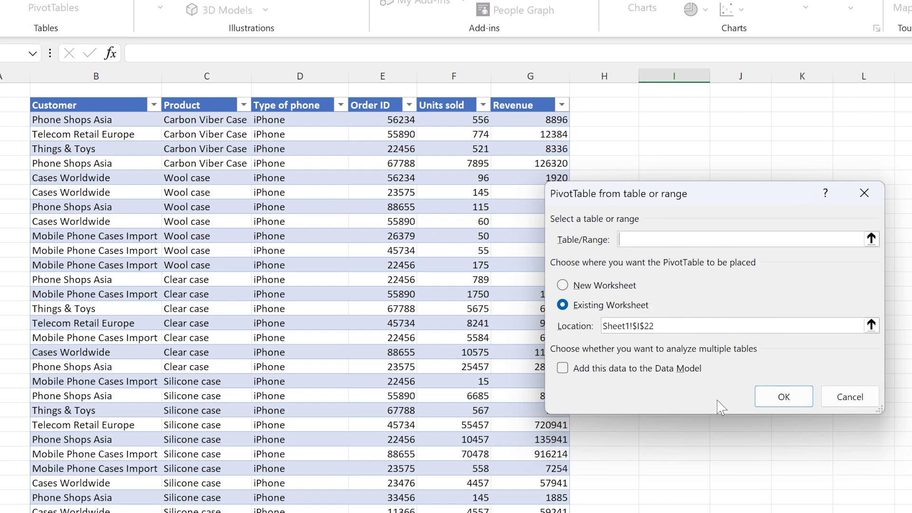
pyautogui.moveTo(98, 105); pyautogui.dragTo(547, 512)
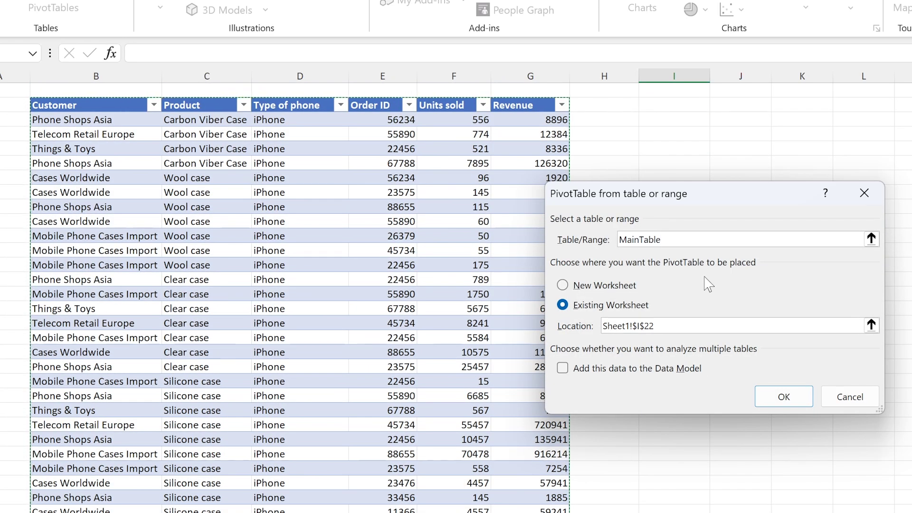
pyautogui.click(617, 286)
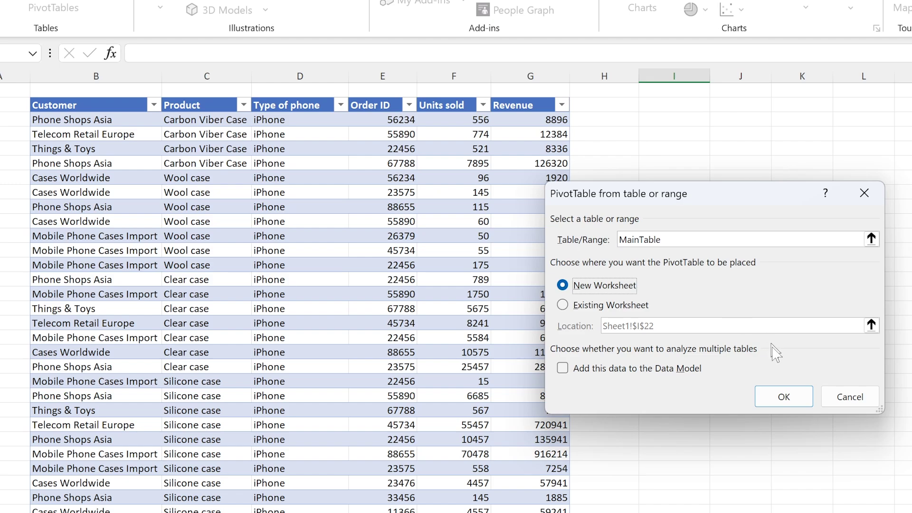
pyautogui.click(784, 404)
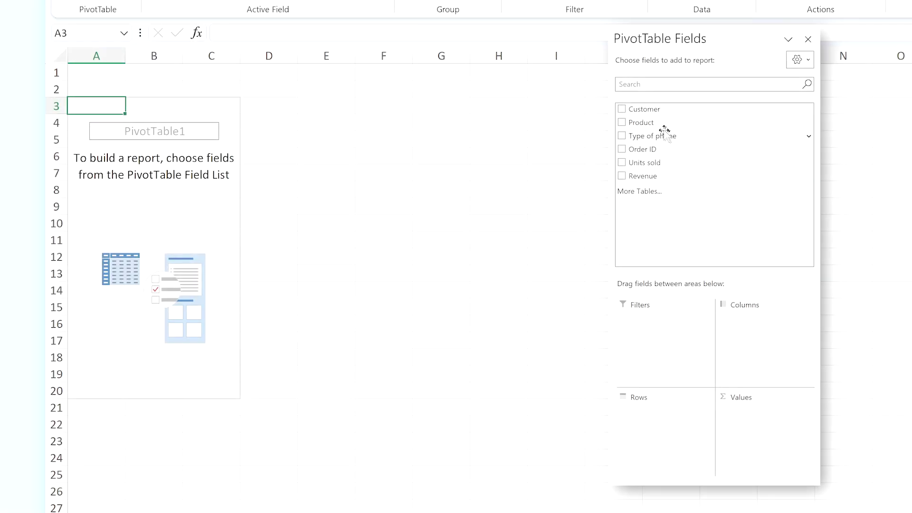
# Put Product in Columns, Customer in Rows and Units sold in Values.
pyautogui.moveTo(644, 123); pyautogui.dragTo(750, 335)
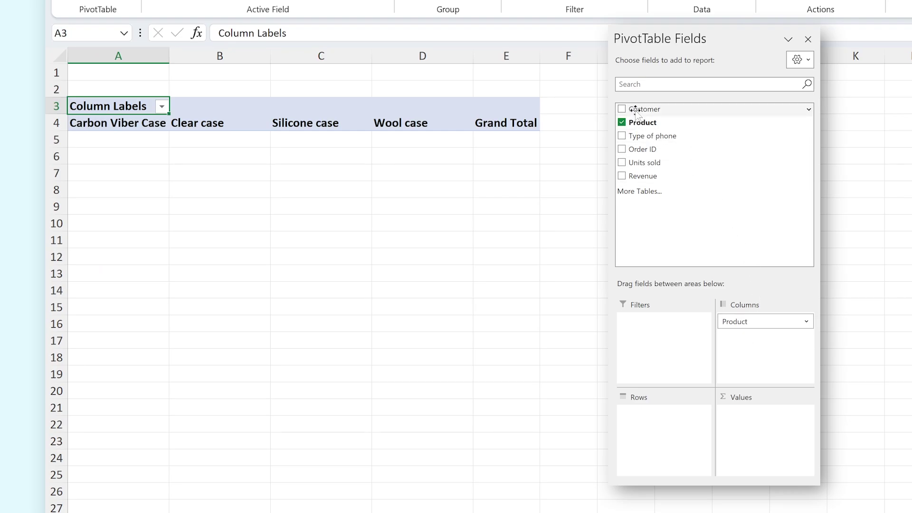
pyautogui.moveTo(636, 110); pyautogui.dragTo(664, 420)
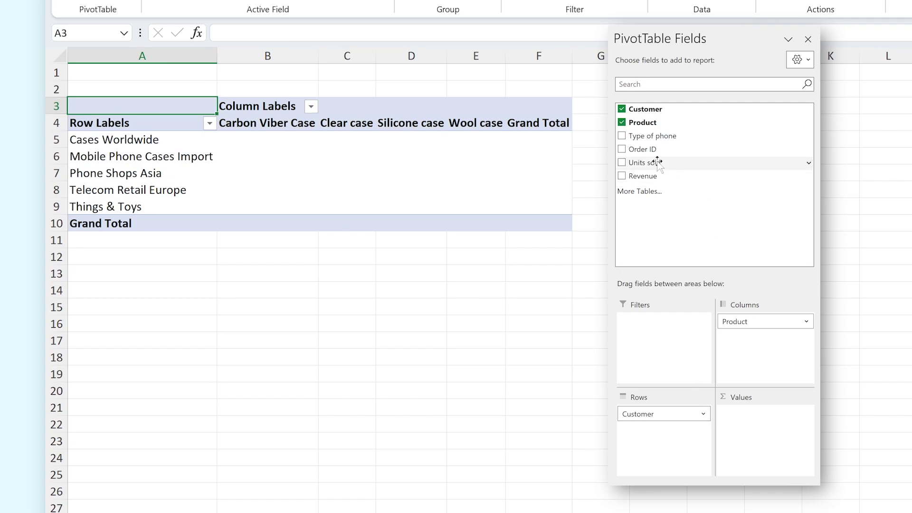
pyautogui.moveTo(659, 163); pyautogui.dragTo(763, 437)
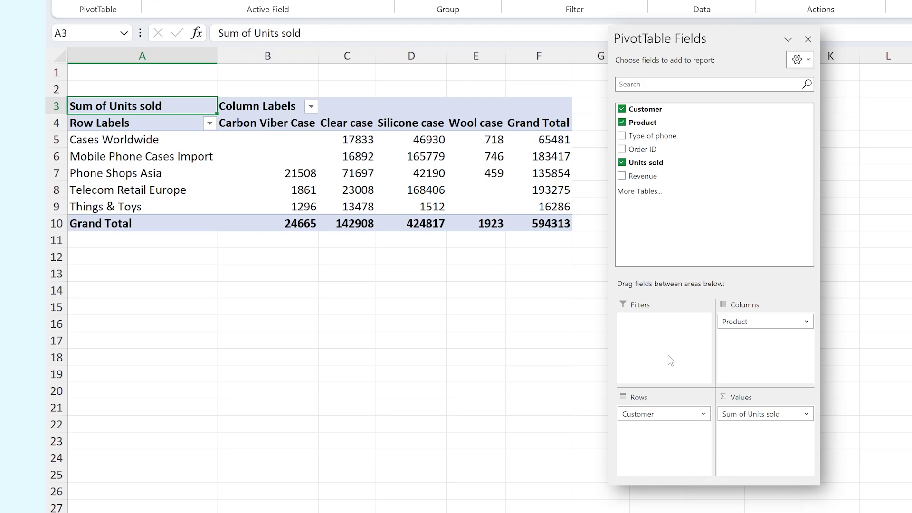
# Move Product into Filters and filter the PivotTable to Wool case.
pyautogui.moveTo(766, 319); pyautogui.dragTo(648, 338)
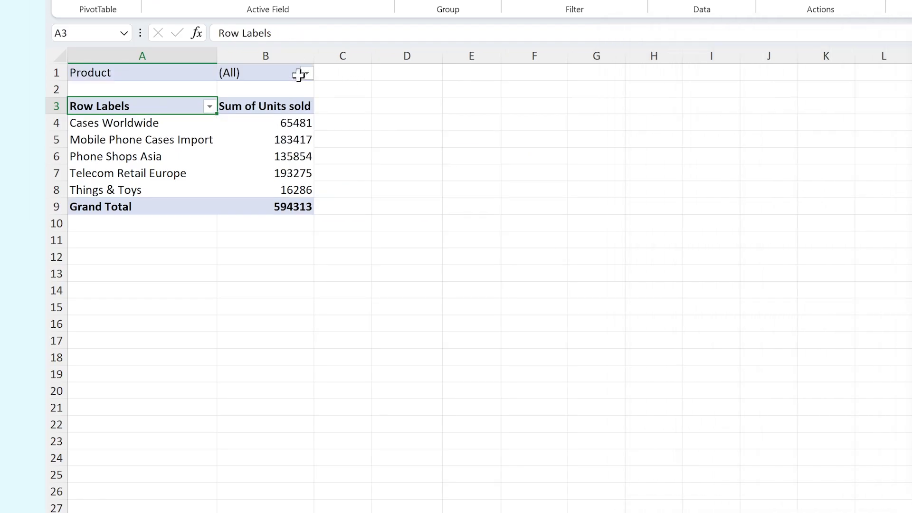
pyautogui.click(306, 73)
pyautogui.click(169, 172)
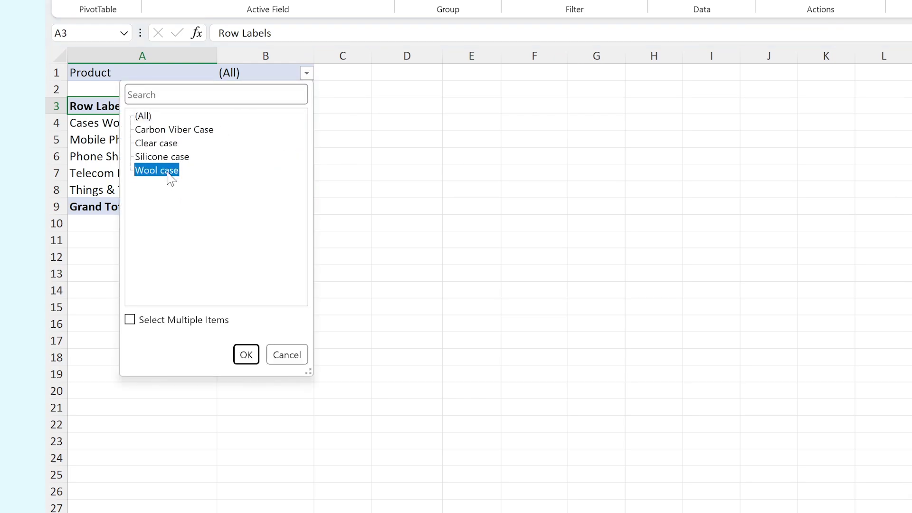
pyautogui.click(246, 355)
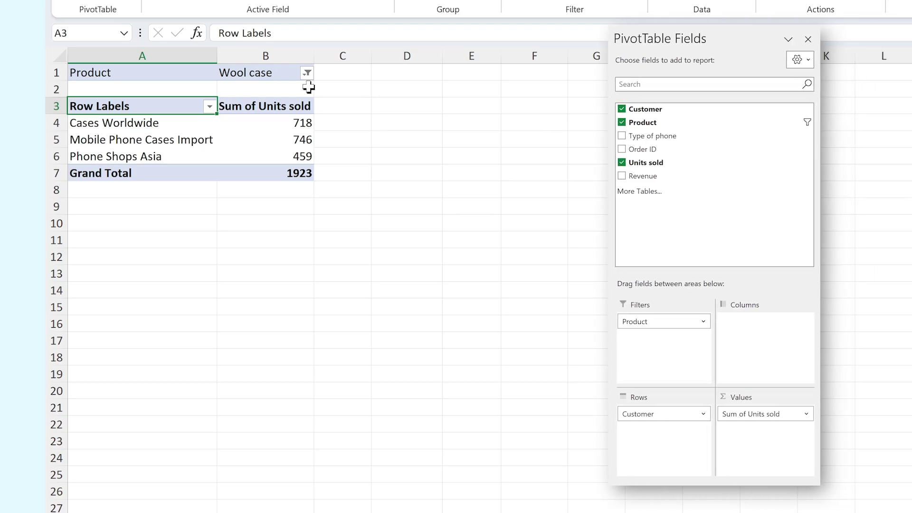
# Replace the filter with Type of phone, try iPhone and Other, then remove it.
pyautogui.moveTo(653, 136); pyautogui.dragTo(632, 323)
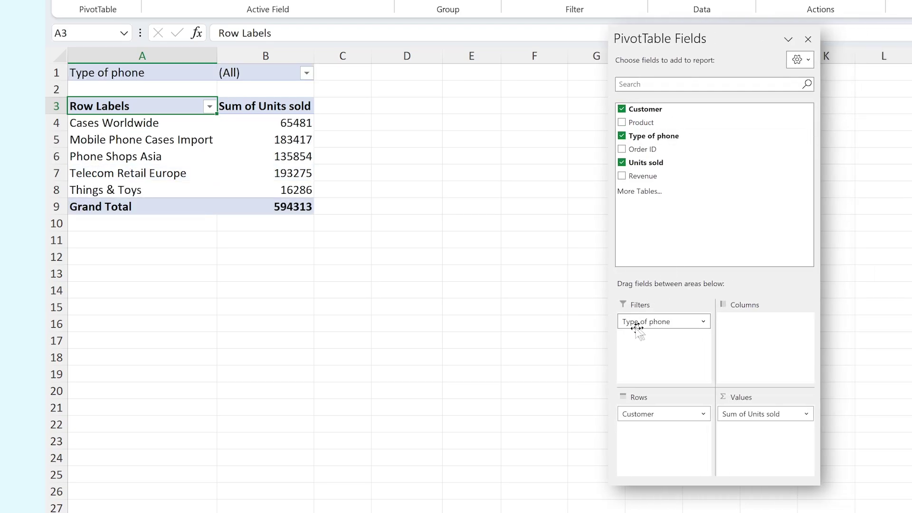
pyautogui.click(306, 76)
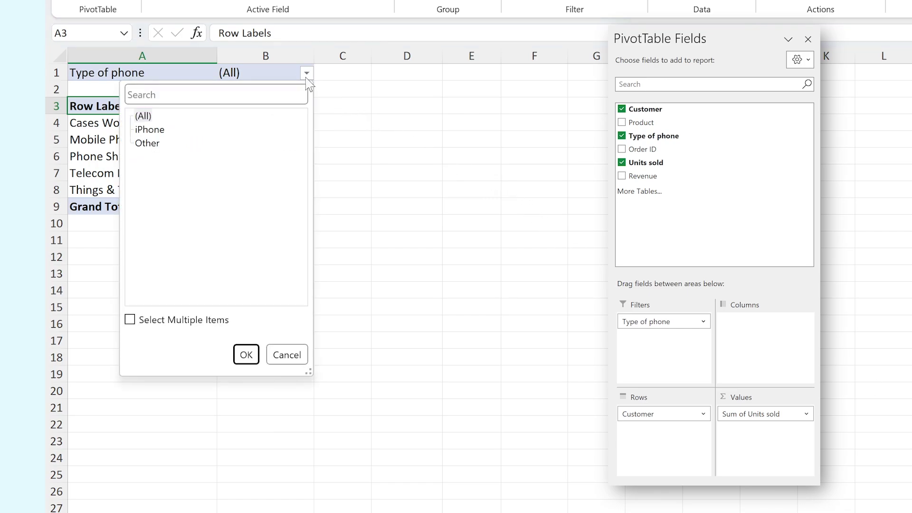
pyautogui.click(153, 131)
pyautogui.click(246, 354)
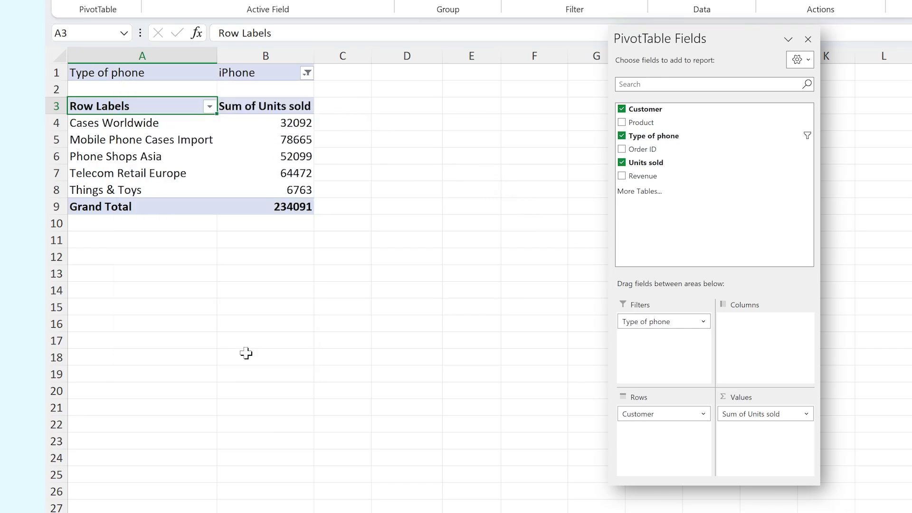
pyautogui.click(307, 72)
pyautogui.click(147, 144)
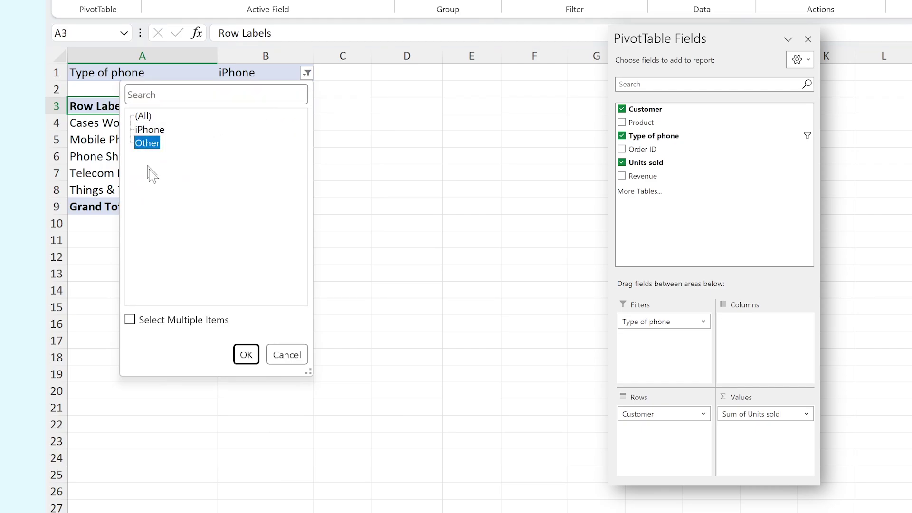
pyautogui.click(246, 354)
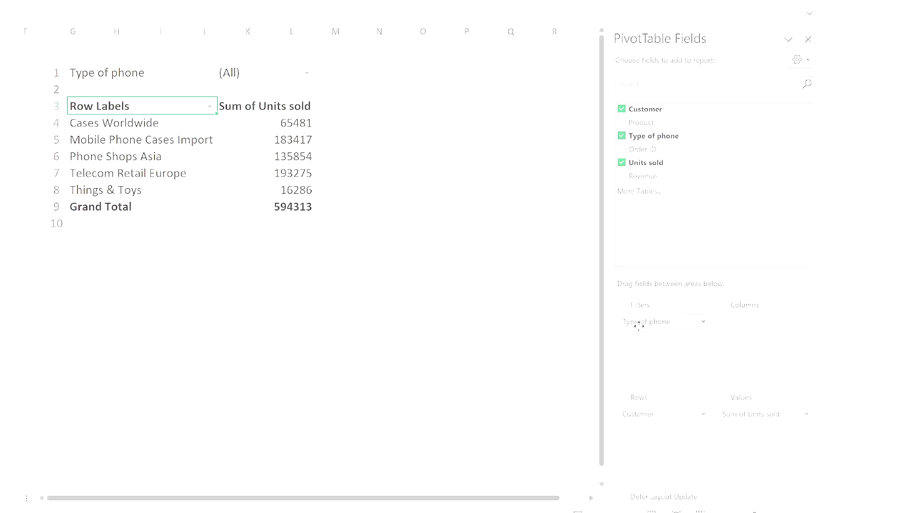
pyautogui.moveTo(639, 324); pyautogui.dragTo(506, 335)
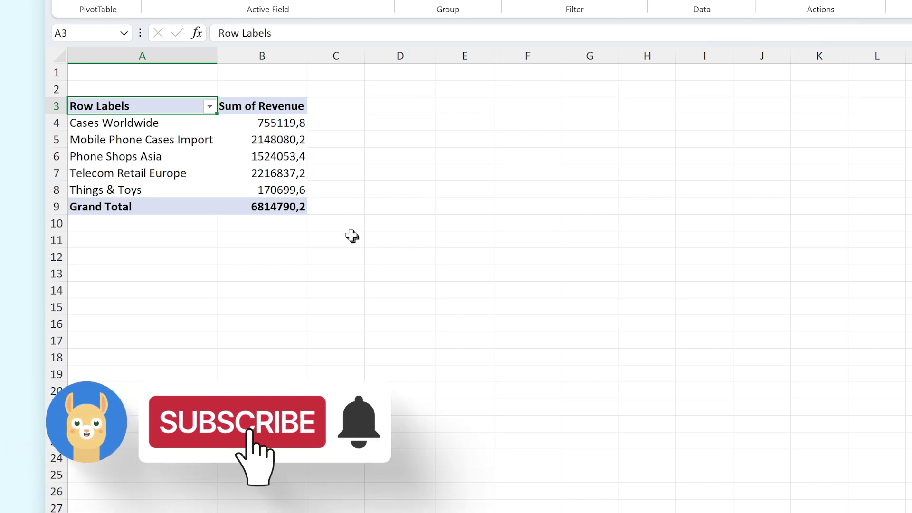
# Format the revenue sums as Currency with 2 decimals and the $ English (United States) symbol.
pyautogui.rightClick(262, 159)
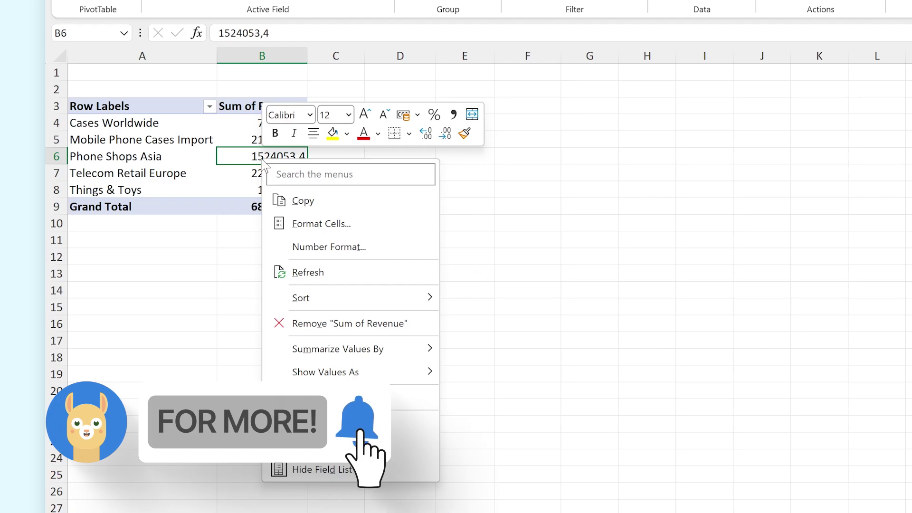
pyautogui.click(372, 248)
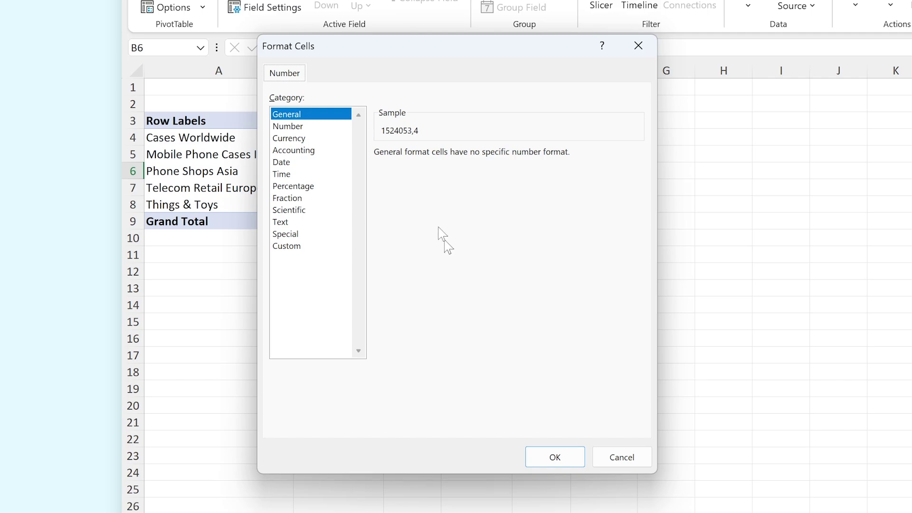
pyautogui.click(334, 138)
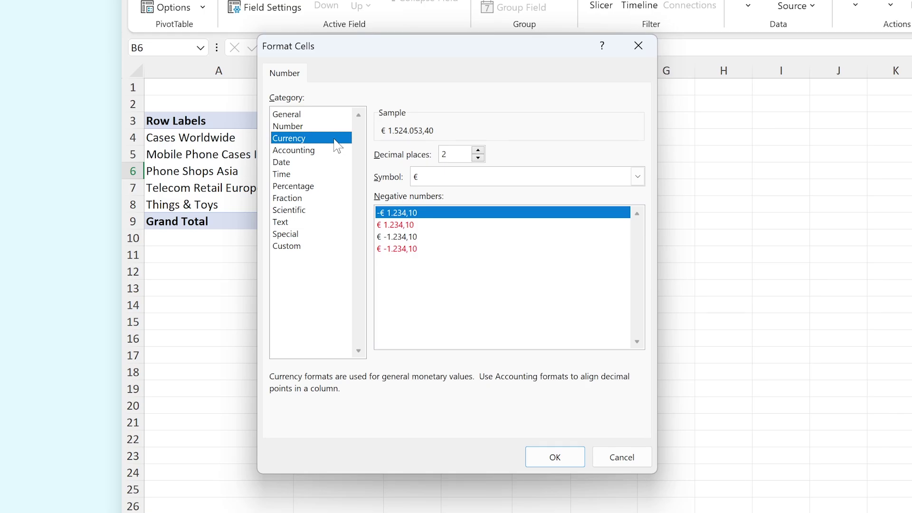
pyautogui.doubleClick(478, 158)
pyautogui.doubleClick(478, 150)
pyautogui.click(637, 177)
pyautogui.scroll(-3, 475, 332)
pyautogui.click(472, 373)
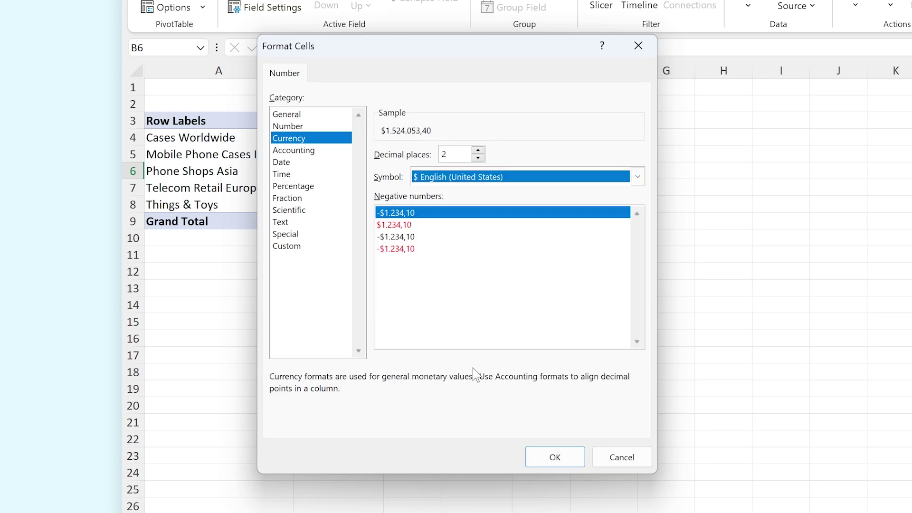
pyautogui.click(545, 457)
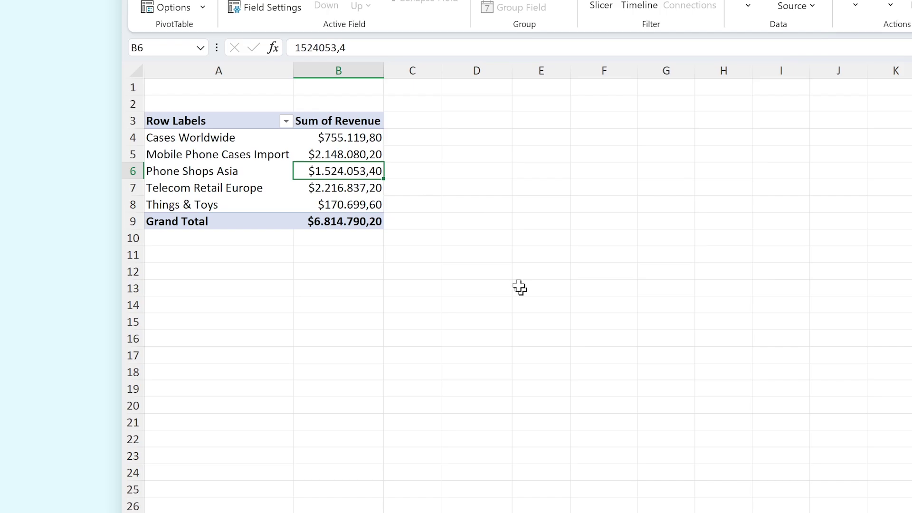
# Sort customers by revenue largest to smallest, putting Telecom Retail Europe at $2.216.837,20 first.
pyautogui.rightClick(354, 172)
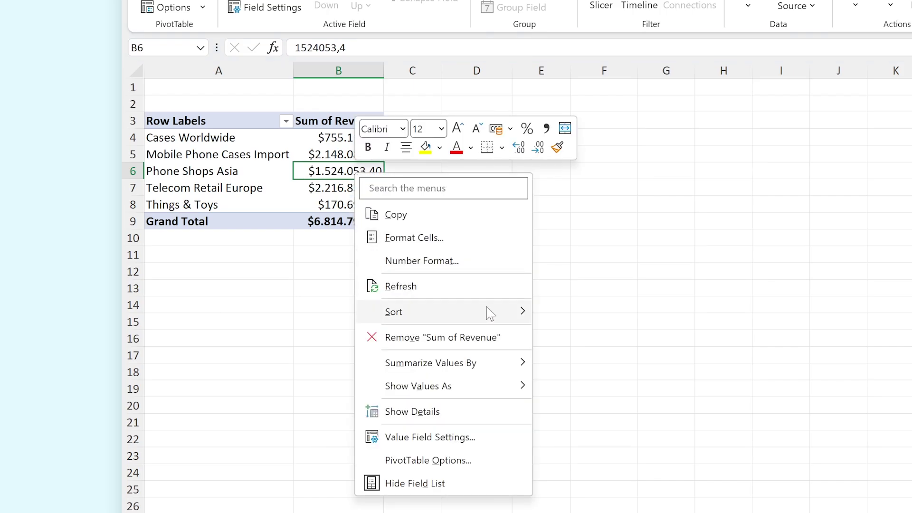
pyautogui.moveTo(489, 313)
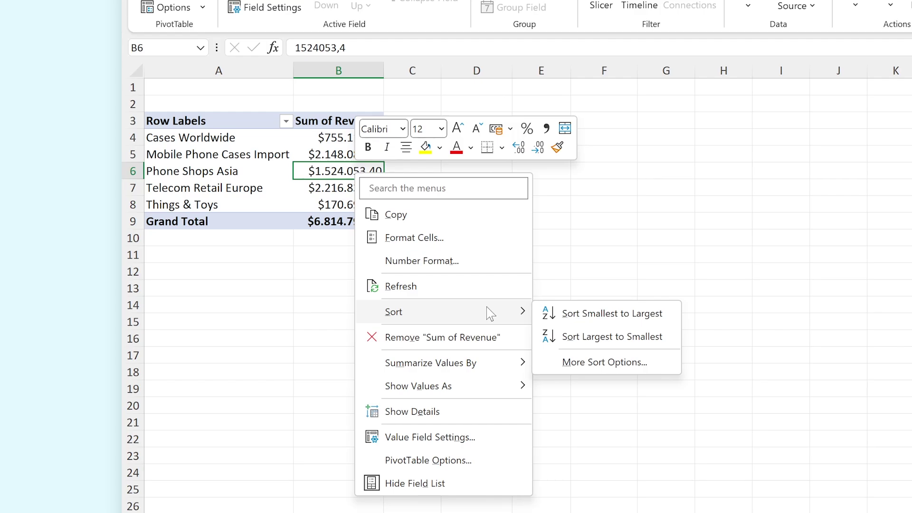
pyautogui.click(573, 335)
pyautogui.click(416, 270)
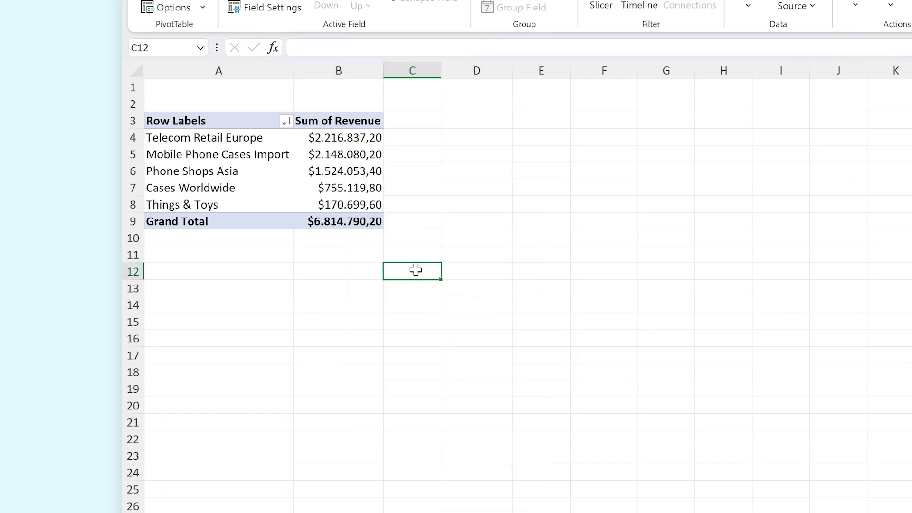
pyautogui.click(351, 187)
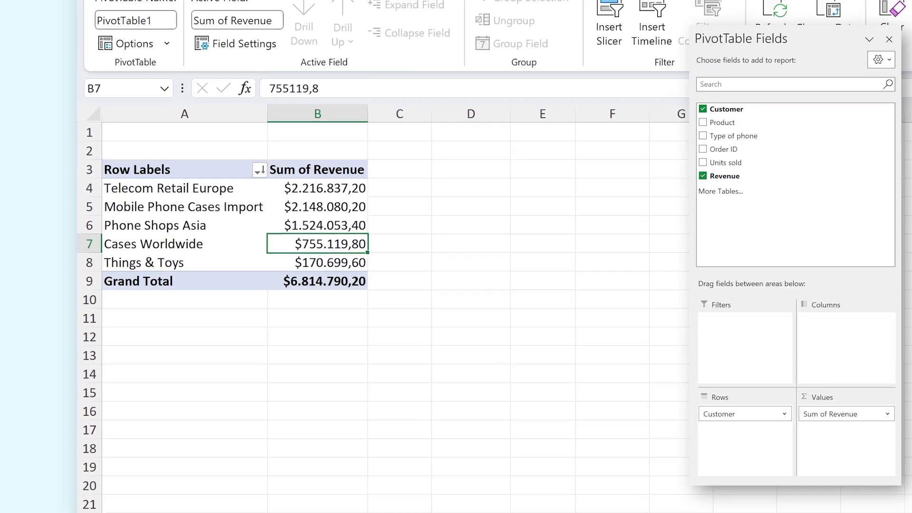
# Add Revenue to Values again and show Sum of Revenue2 as % of Grand Total.
pyautogui.moveTo(644, 176); pyautogui.dragTo(752, 430)
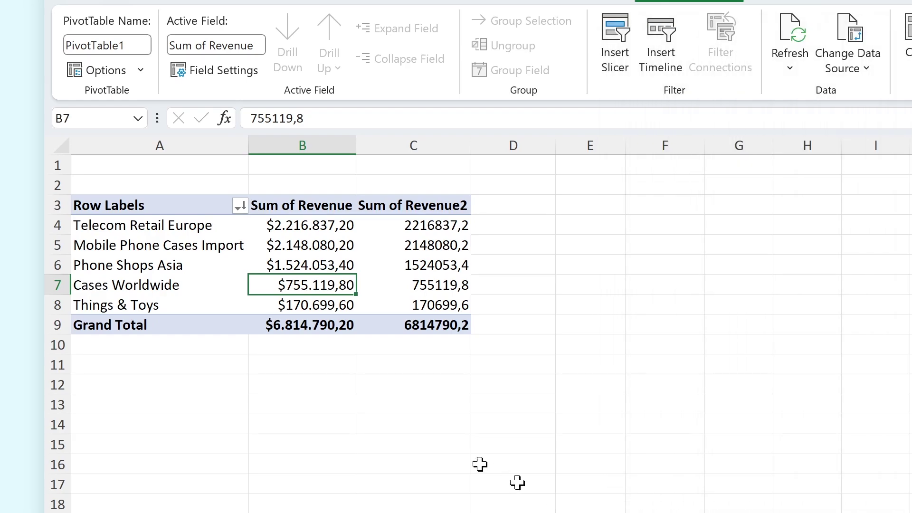
pyautogui.rightClick(430, 284)
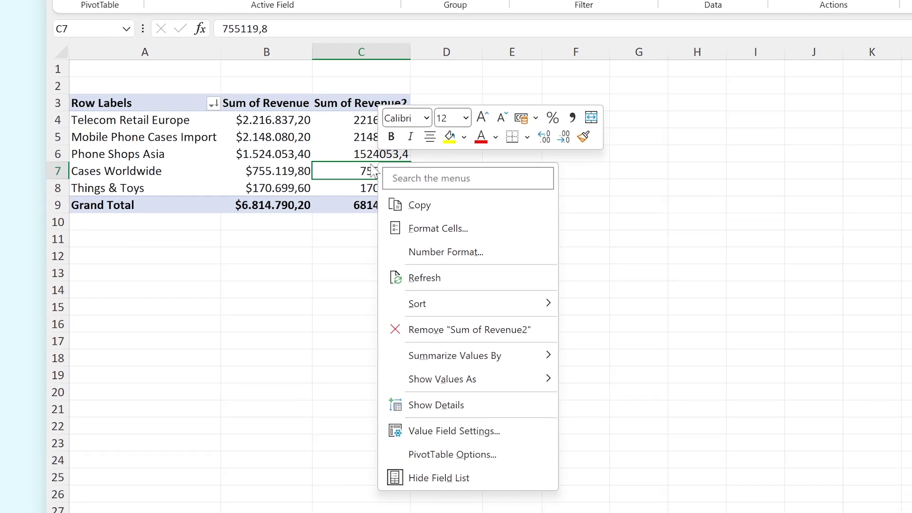
pyautogui.moveTo(495, 364)
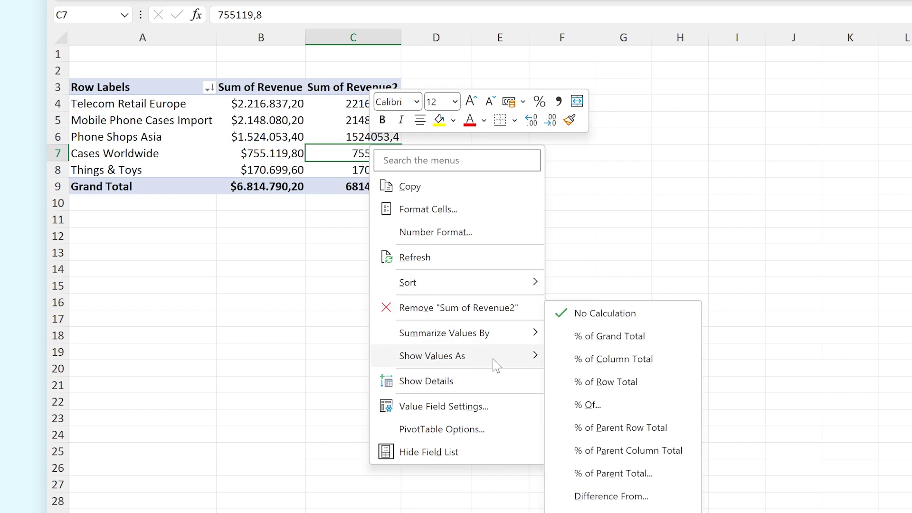
pyautogui.click(589, 336)
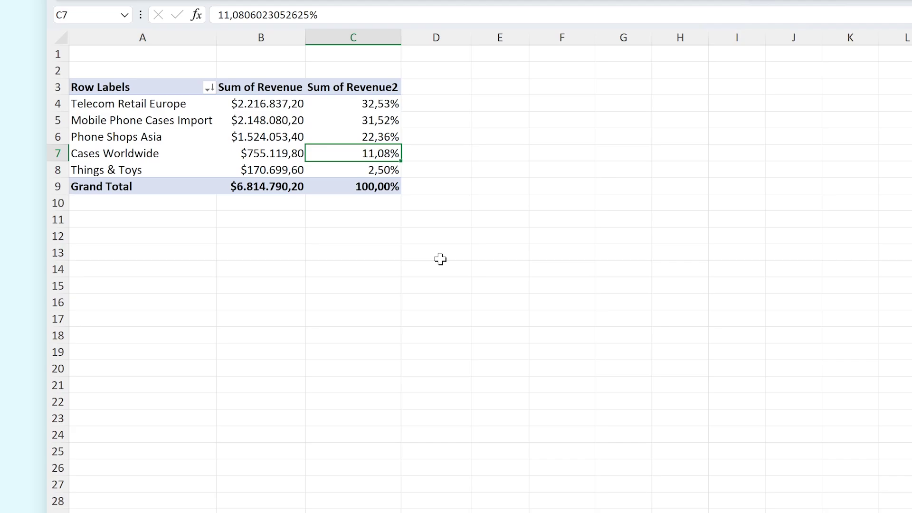
# Undo the percentage view and summarize the Sum of Revenue2 column by Average instead.
pyautogui.hotkey('ctrl', 'z')
pyautogui.click(440, 259)
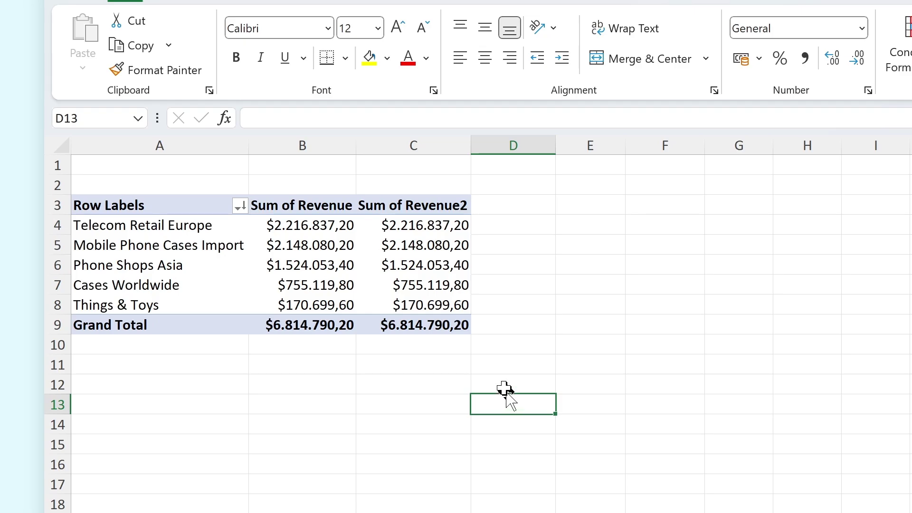
pyautogui.rightClick(425, 285)
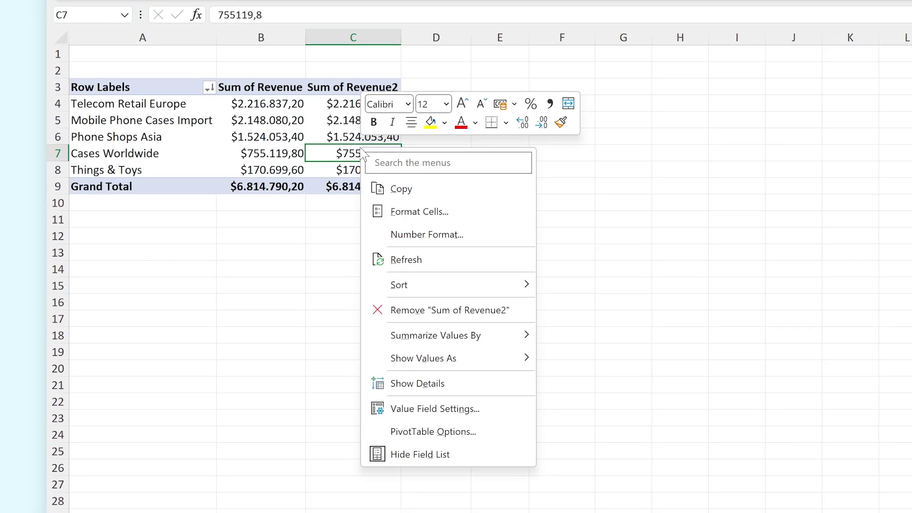
pyautogui.moveTo(501, 338)
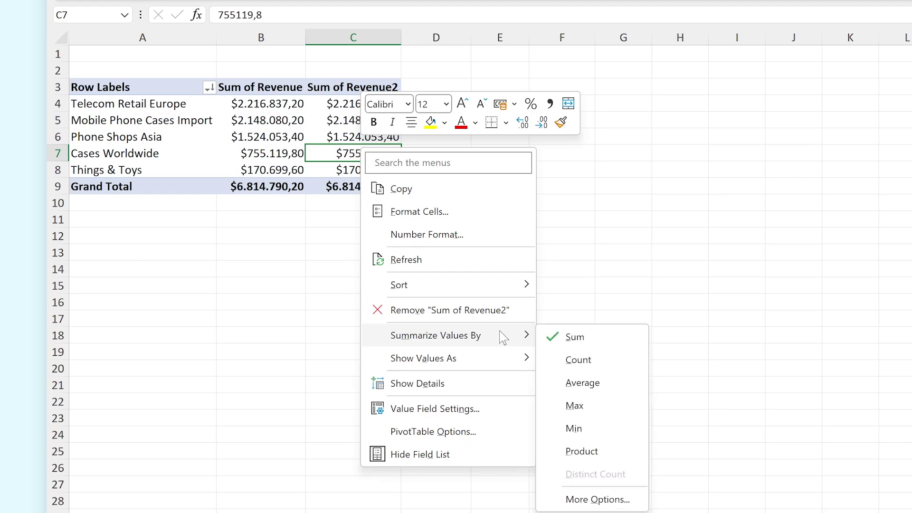
pyautogui.click(582, 383)
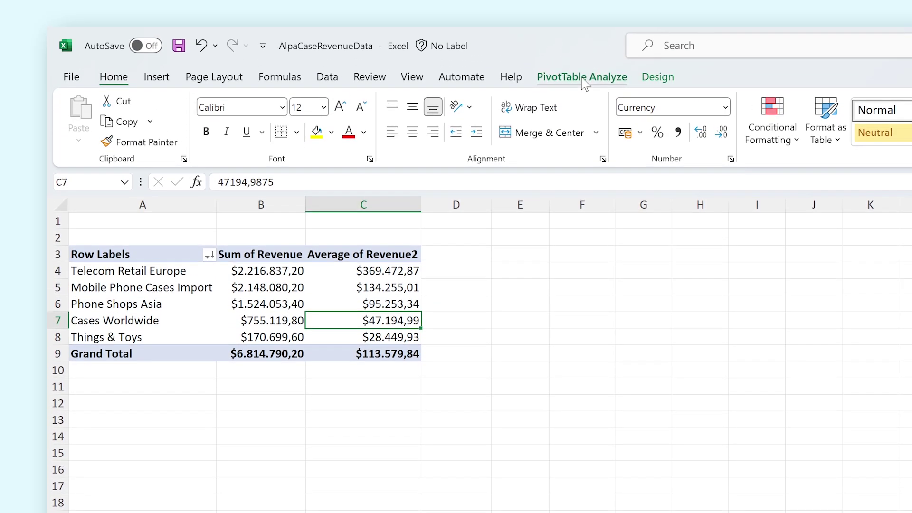
pyautogui.click(585, 81)
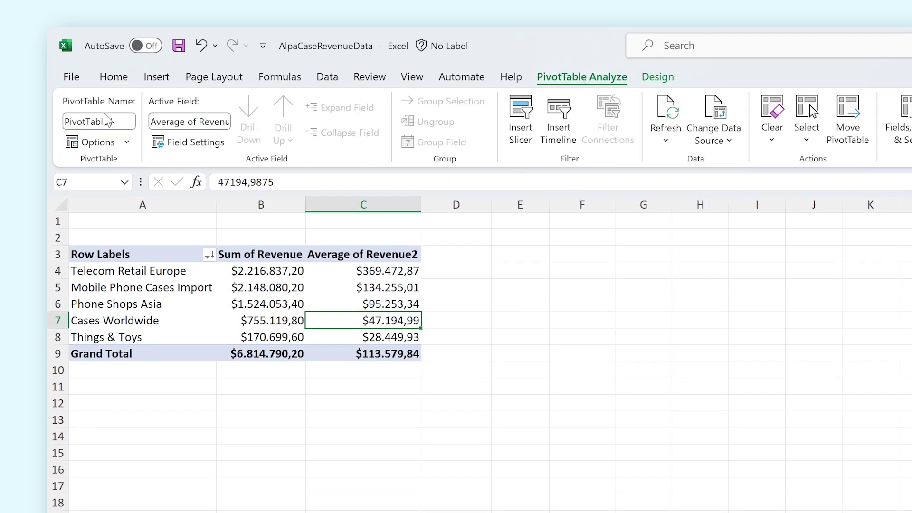
pyautogui.click(107, 121)
pyautogui.write('MainTable')
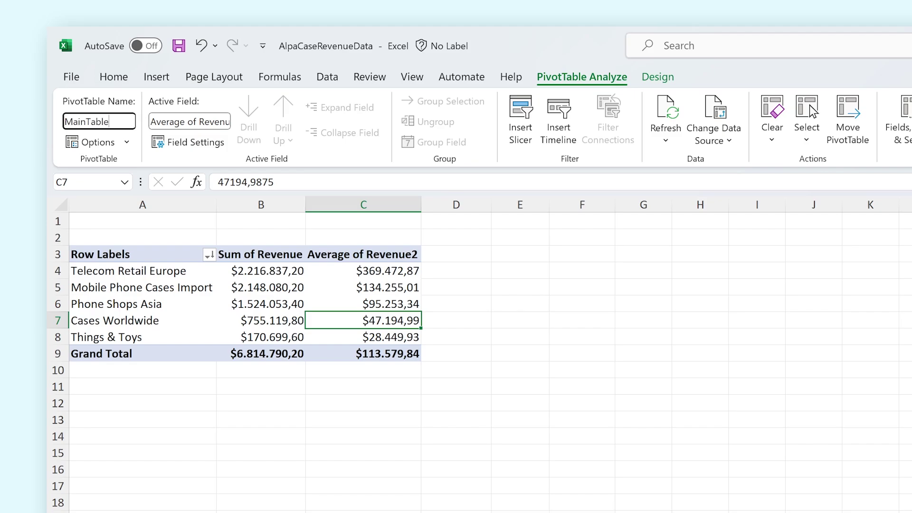
pyautogui.press('Return')
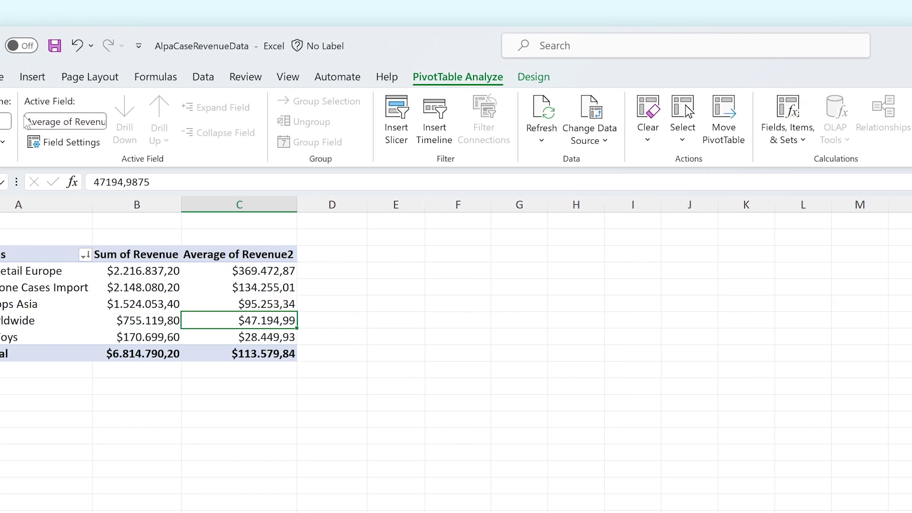
pyautogui.click(498, 148)
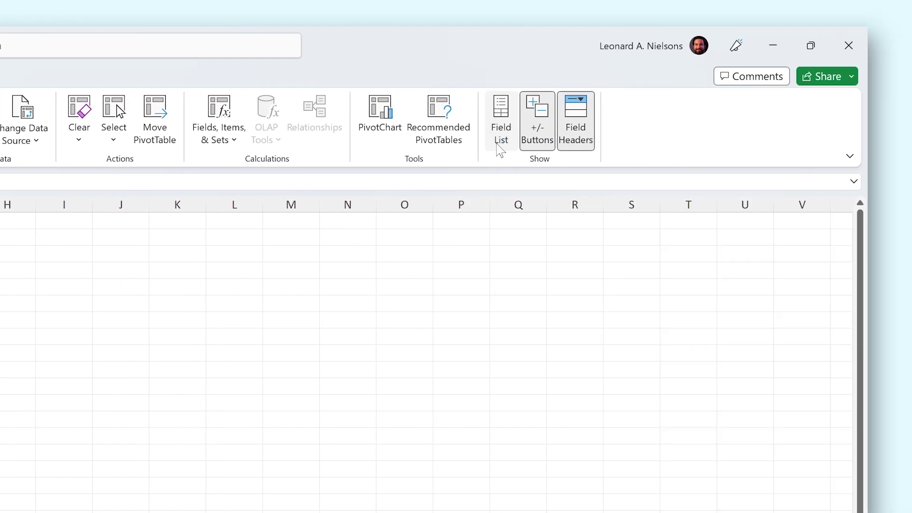
pyautogui.click(500, 149)
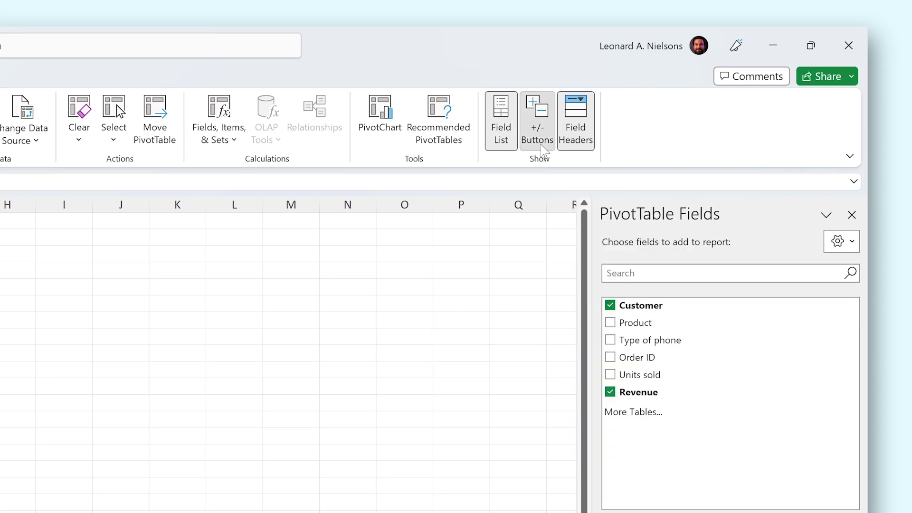
pyautogui.click(544, 152)
pyautogui.click(544, 151)
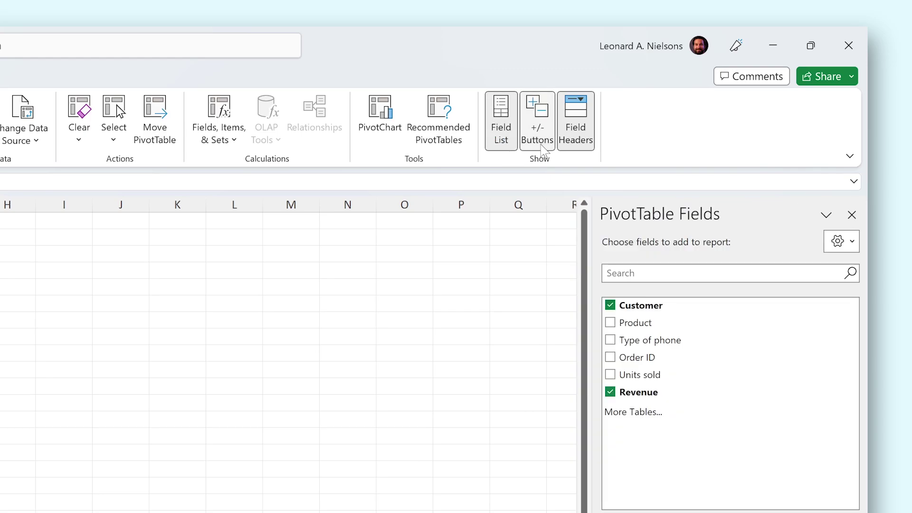
pyautogui.click(583, 151)
pyautogui.click(585, 152)
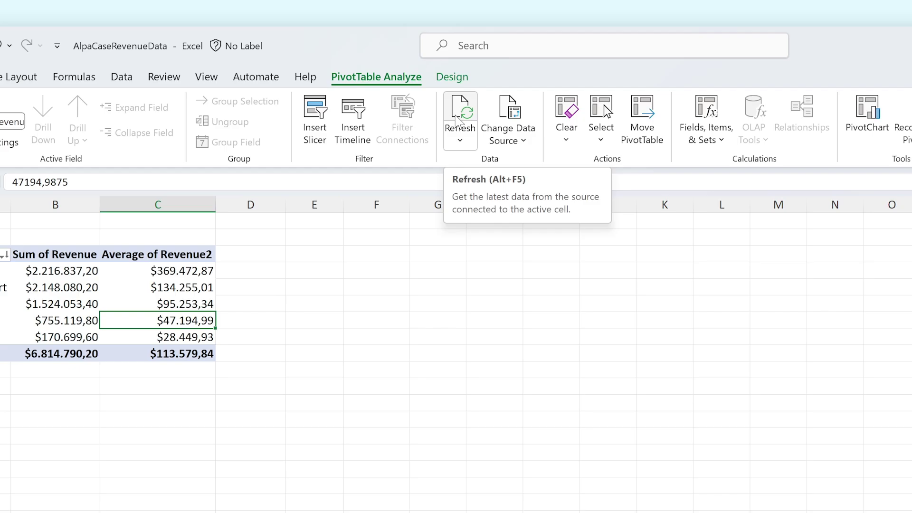
# Check the PivotTable's data source in Change Data Source and keep MainTable.
pyautogui.click(516, 107)
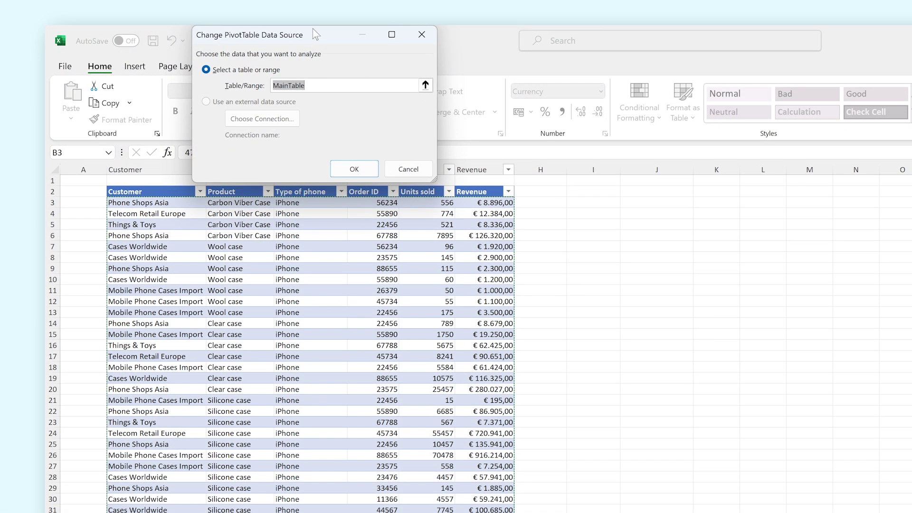
pyautogui.moveTo(171, 38); pyautogui.dragTo(505, 317)
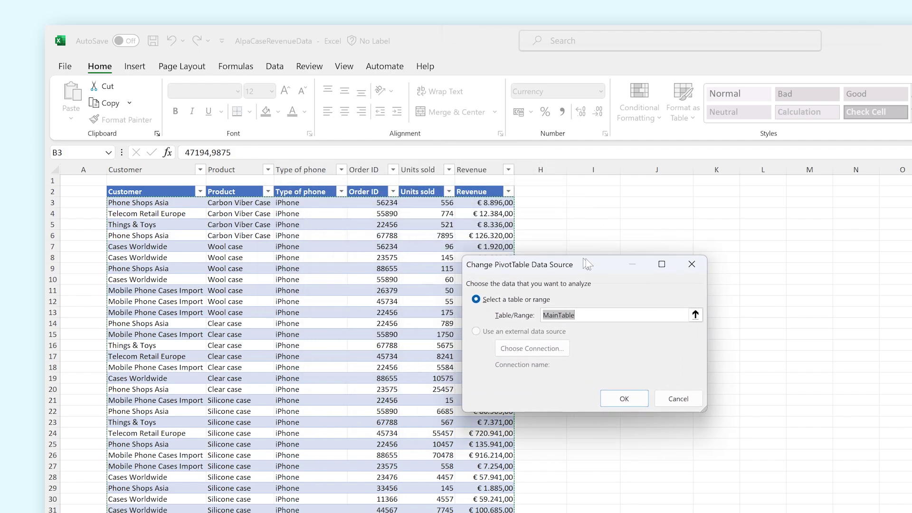
pyautogui.moveTo(587, 263); pyautogui.dragTo(656, 272)
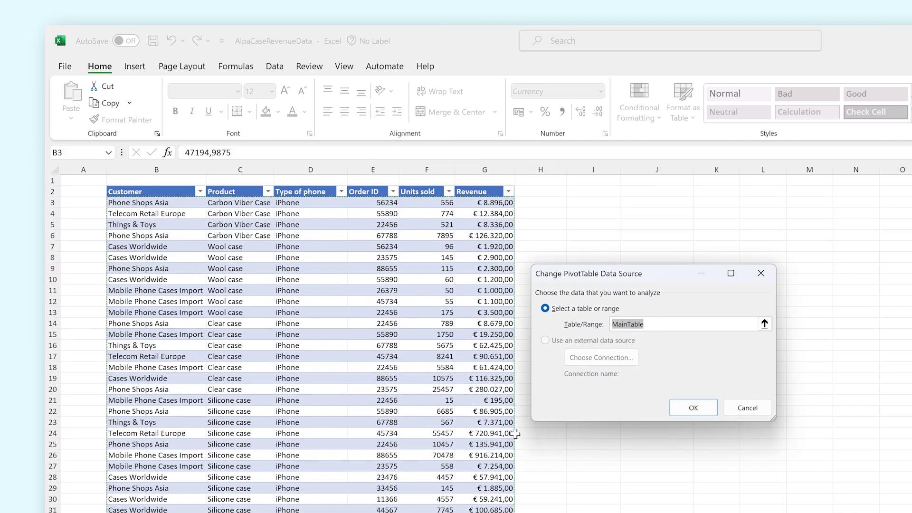
pyautogui.click(693, 409)
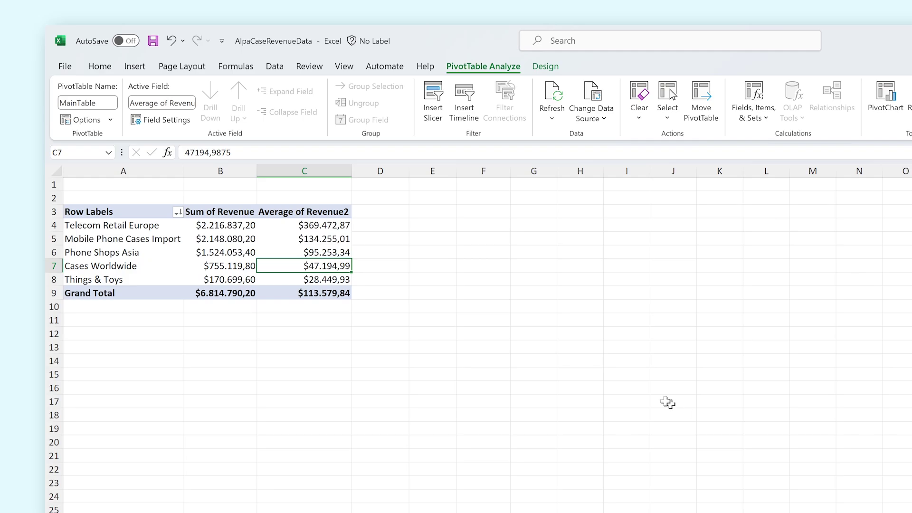
pyautogui.click(434, 119)
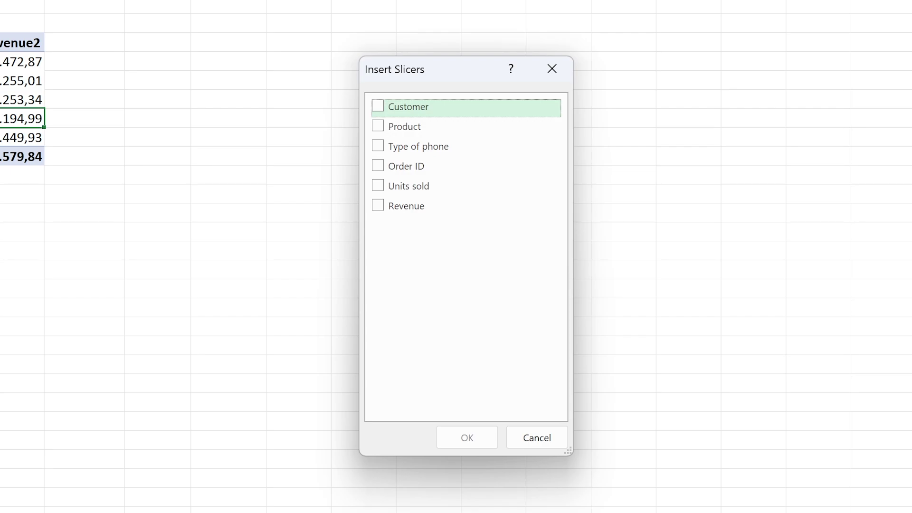
# Add a Type of phone slicer, try the Other and iPhone filters, then clear the filter.
pyautogui.click(379, 146)
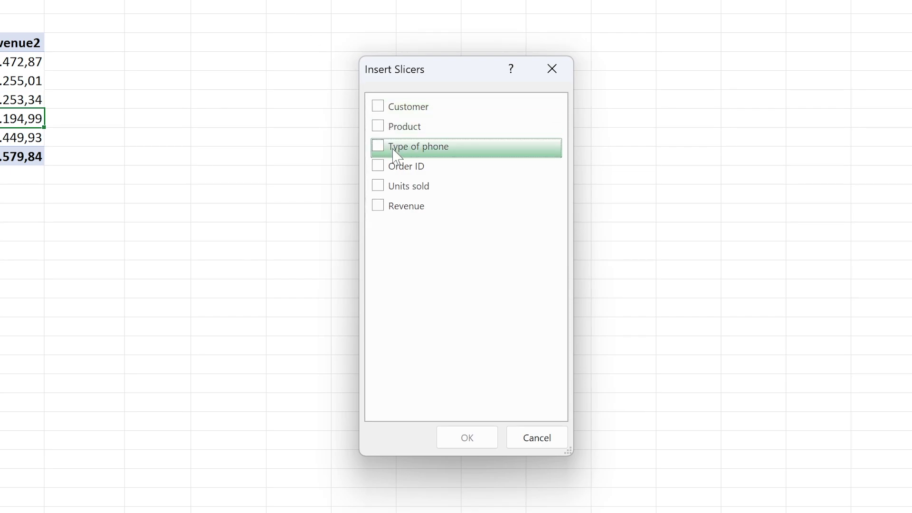
pyautogui.click(467, 437)
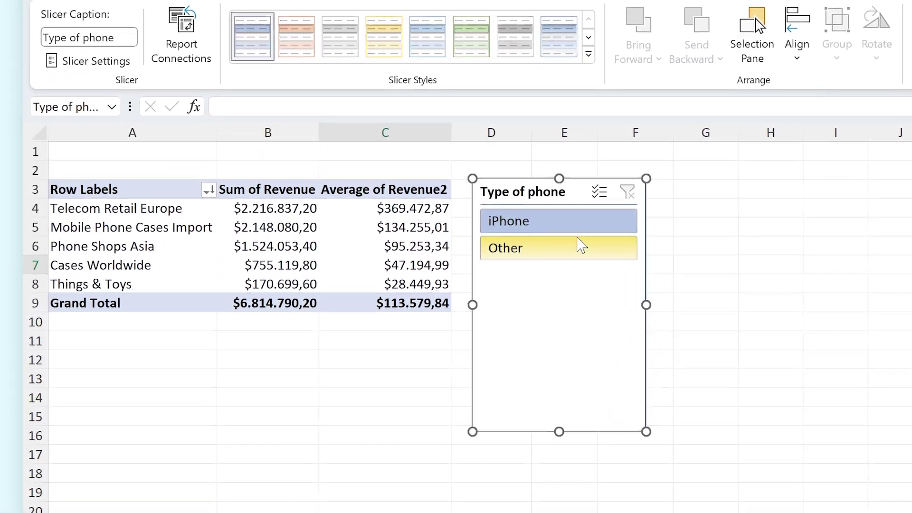
pyautogui.click(580, 246)
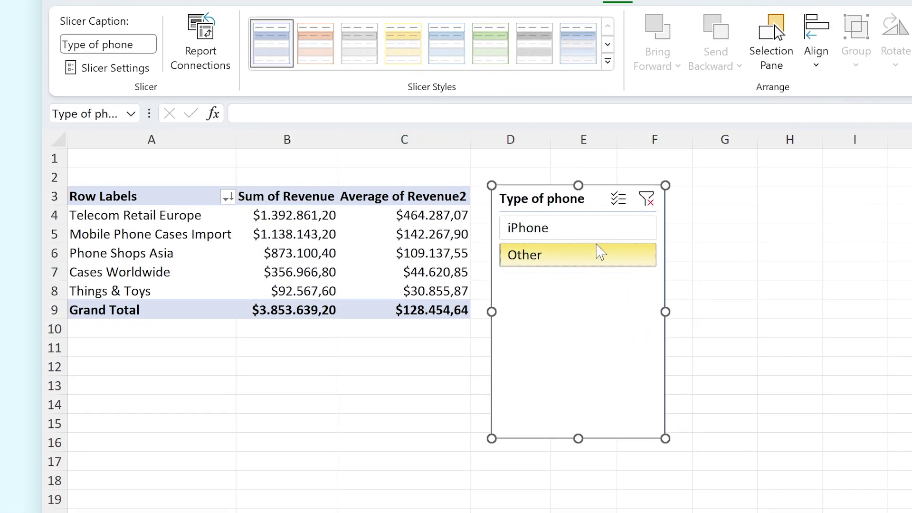
pyautogui.click(590, 235)
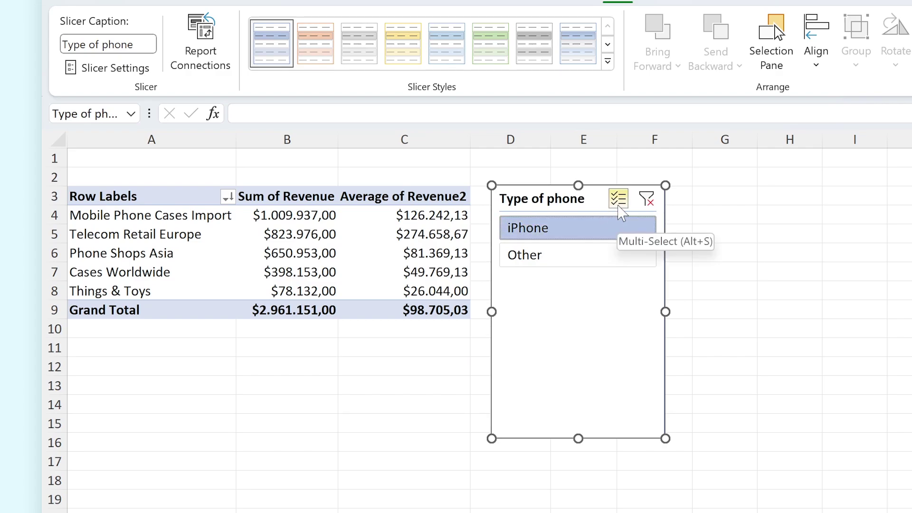
pyautogui.click(647, 204)
pyautogui.press('Escape')
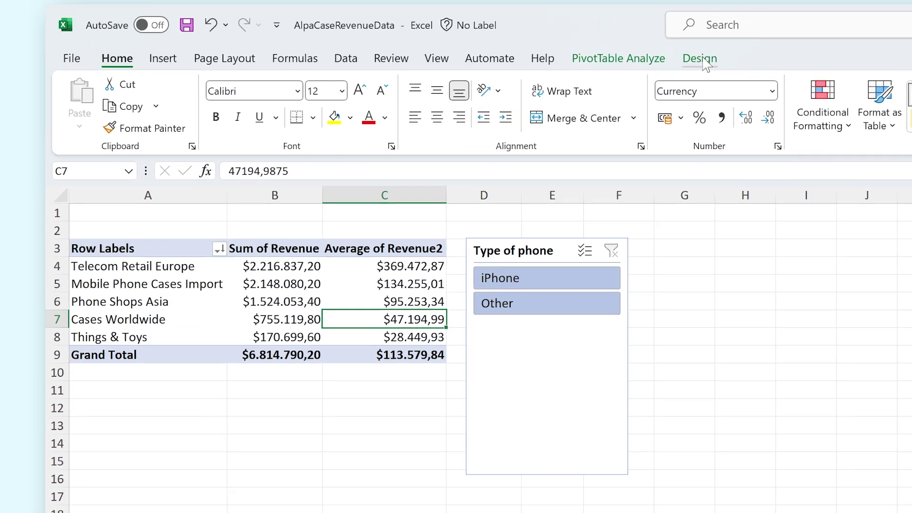
# Turn Grand Totals off and undo it, then apply the brown/orange Medium PivotTable style.
pyautogui.click(704, 58)
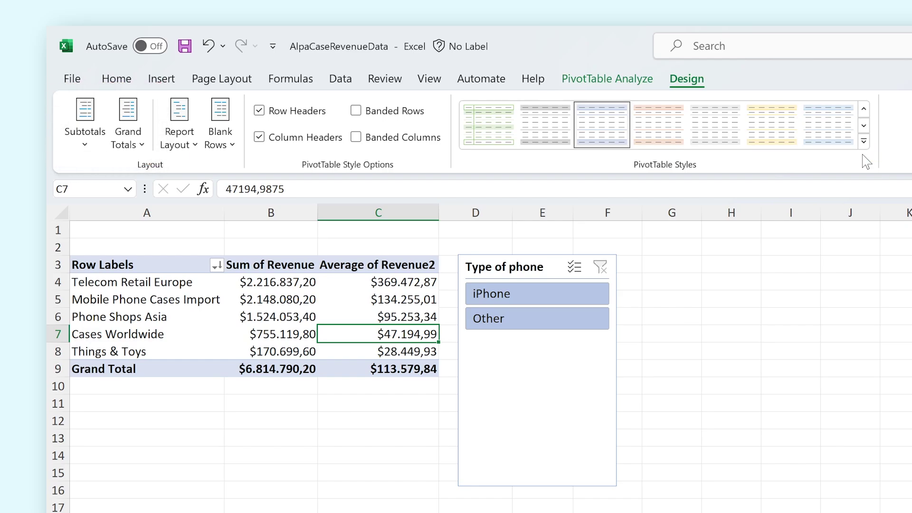
pyautogui.click(128, 152)
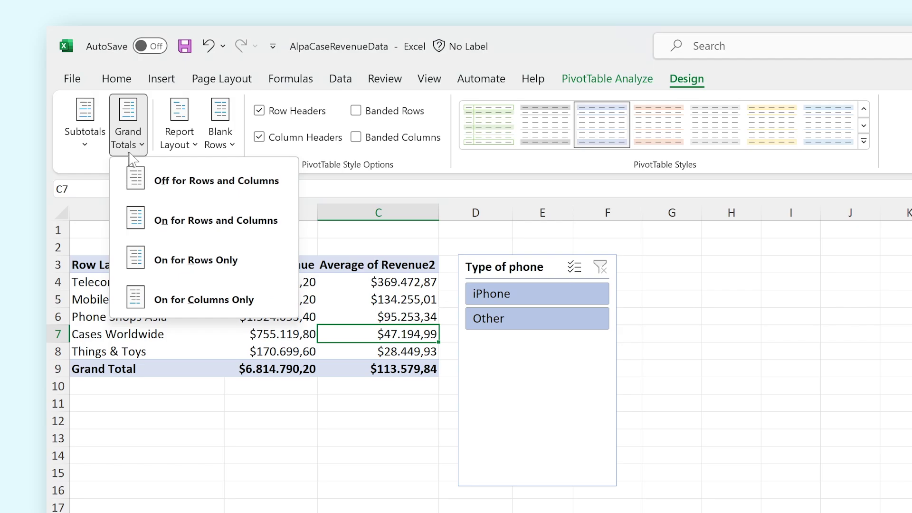
pyautogui.click(143, 180)
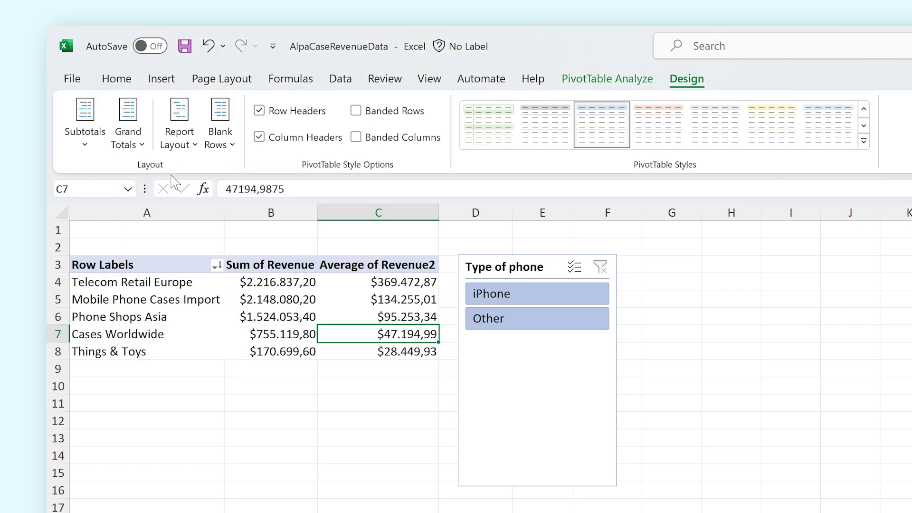
pyautogui.hotkey('ctrl', 'z')
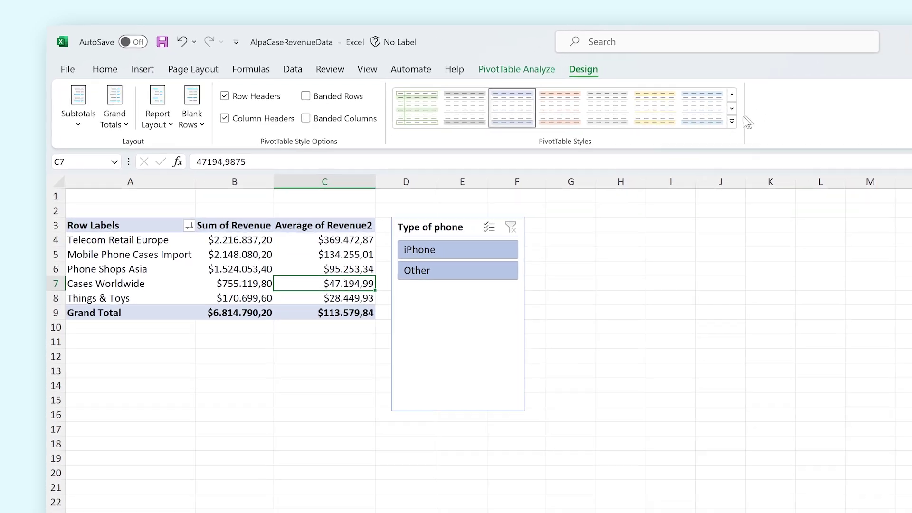
pyautogui.click(732, 122)
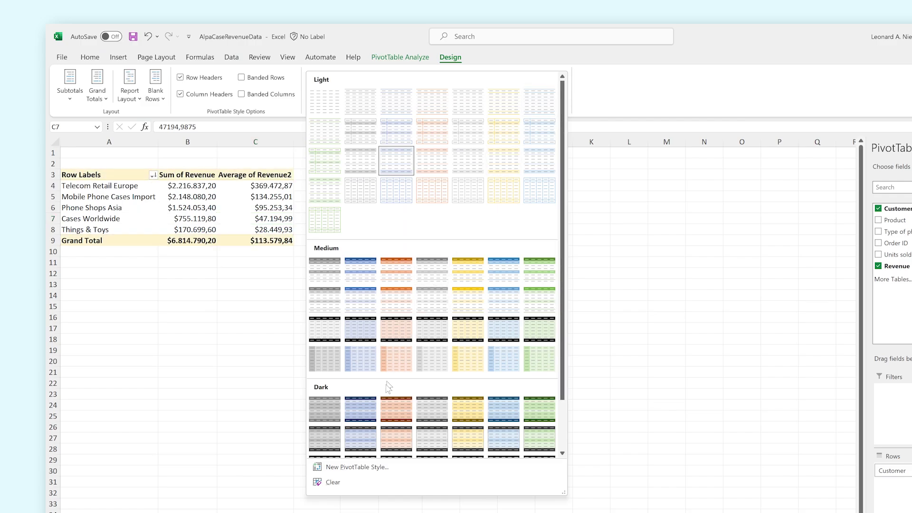
pyautogui.click(395, 409)
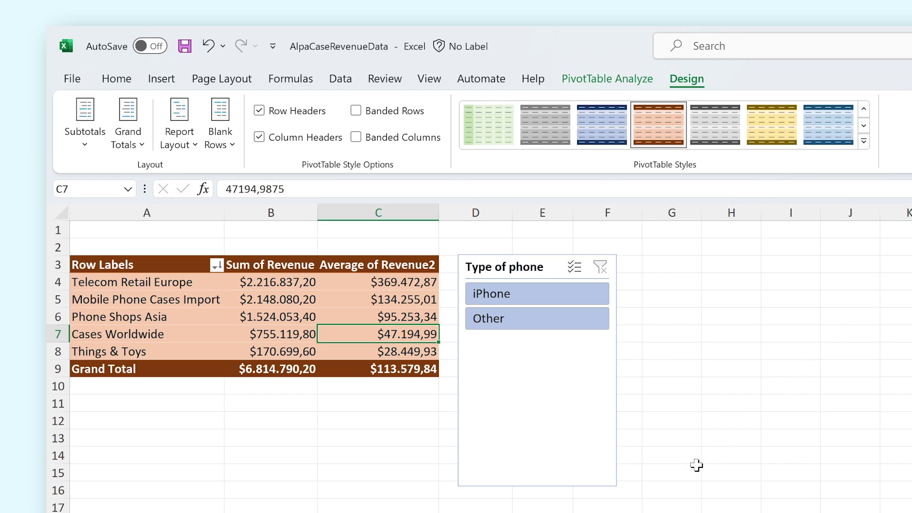
# Copy the PivotTable in A3:C9 and paste it at cell H9.
pyautogui.moveTo(418, 369); pyautogui.dragTo(182, 269)
pyautogui.hotkey('ctrl', 'c')
pyautogui.click(731, 364)
pyautogui.hotkey('ctrl', 'v')
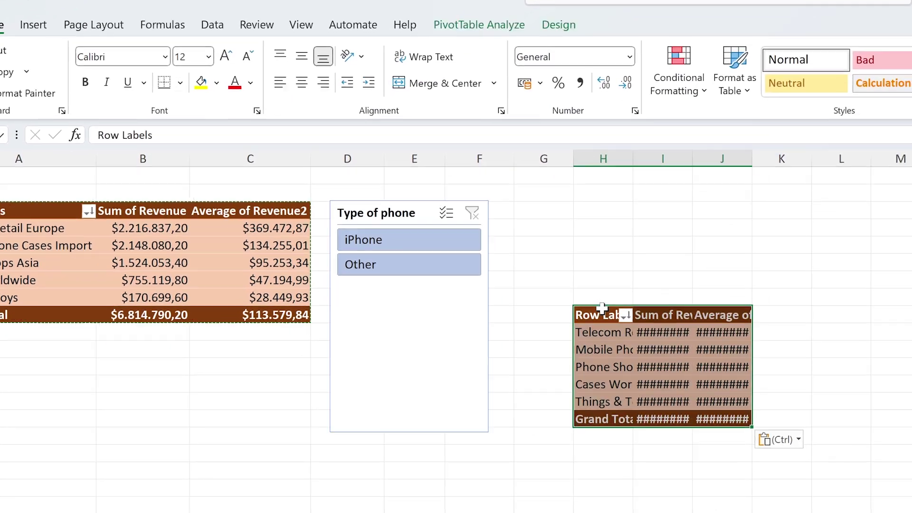
# Widen columns H–J of the copy and add Product as a second row level.
pyautogui.moveTo(842, 212); pyautogui.dragTo(911, 212)
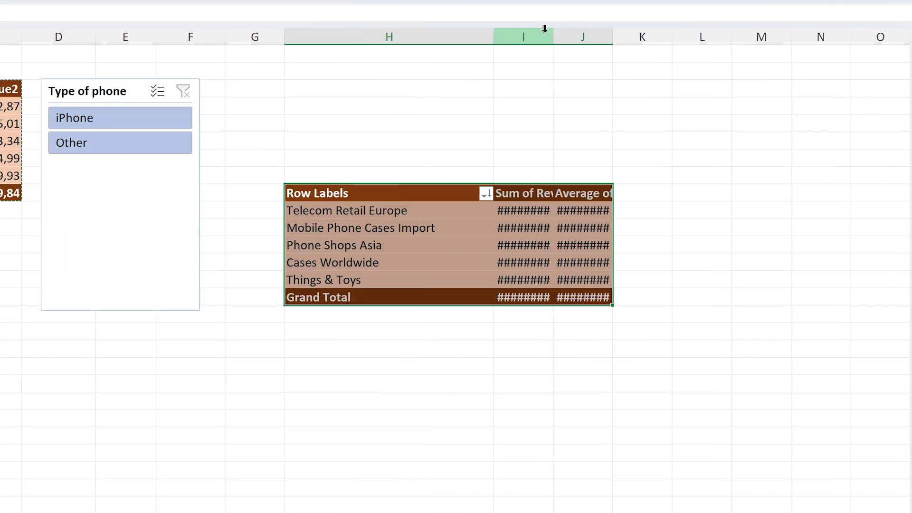
pyautogui.doubleClick(553, 37)
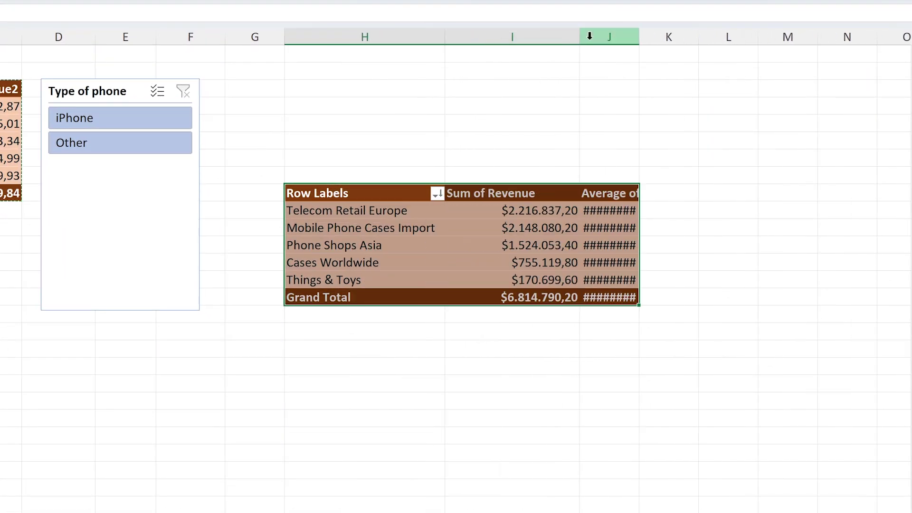
pyautogui.moveTo(588, 41); pyautogui.dragTo(686, 36)
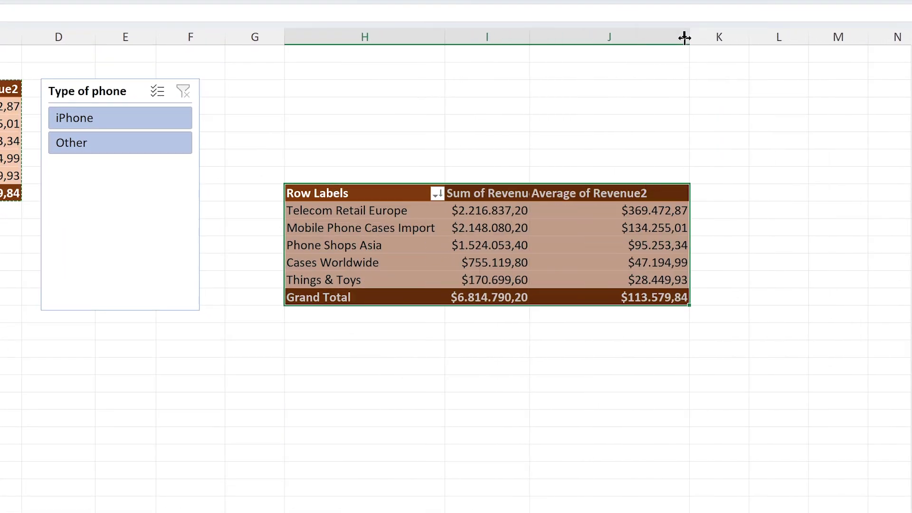
pyautogui.moveTo(530, 38); pyautogui.dragTo(567, 38)
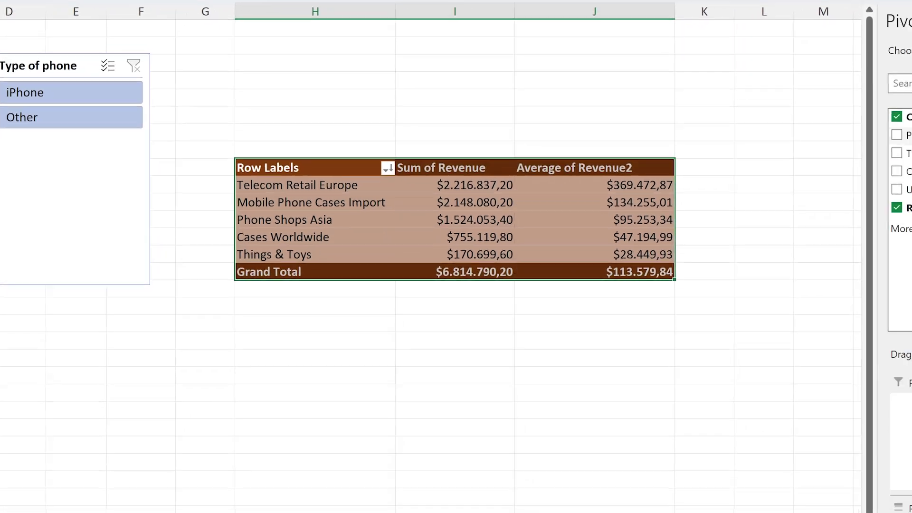
pyautogui.moveTo(750, 46); pyautogui.dragTo(778, 458)
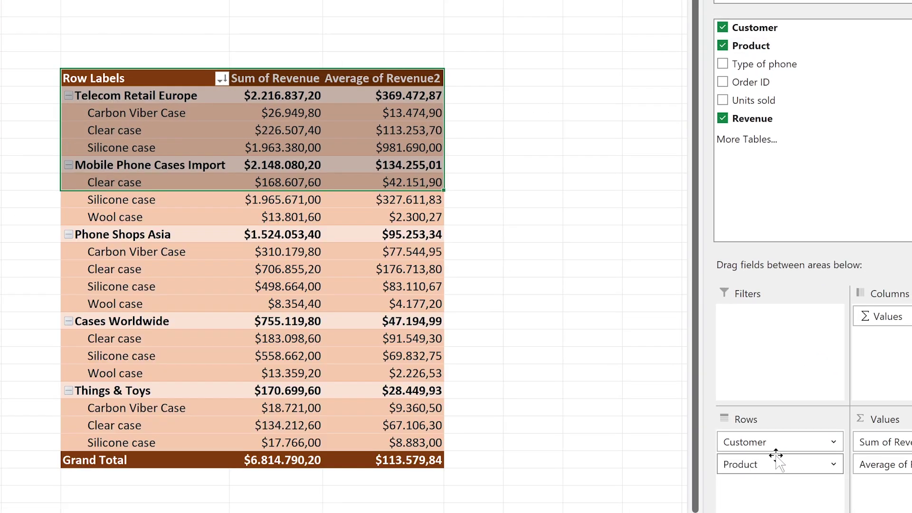
pyautogui.click(648, 338)
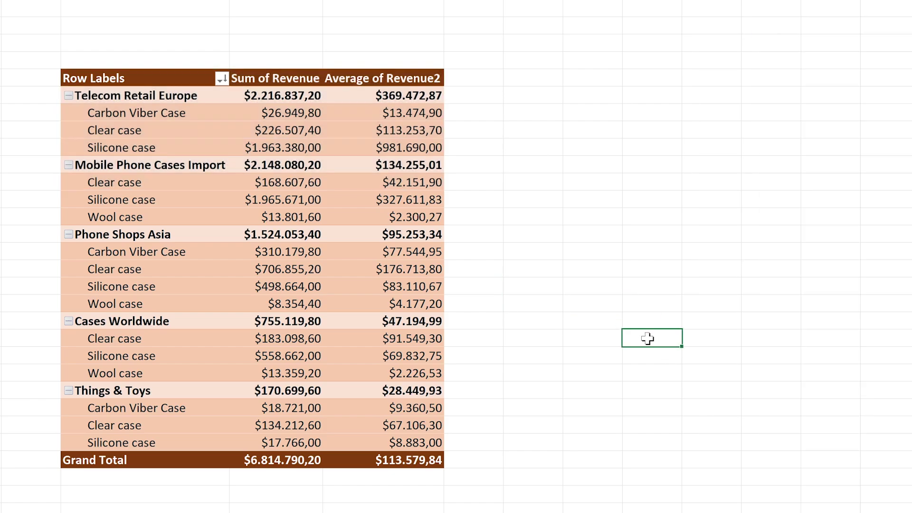